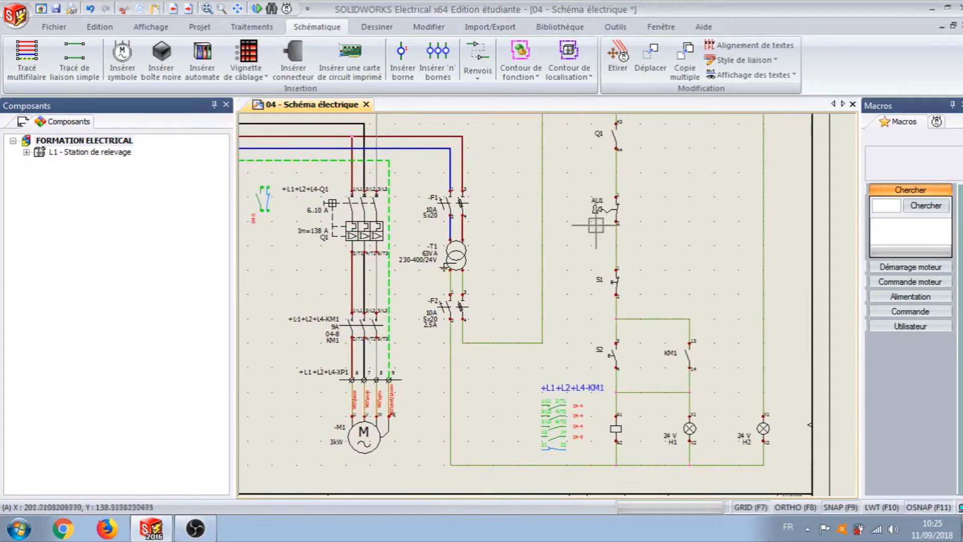
Step: Insert a terminal on the wire just above AU1, oriented upward, and assign it to terminal block =F1-XC1 in L4 - Grille
left_click(402, 60)
scroll(535, 195, "up", 2)
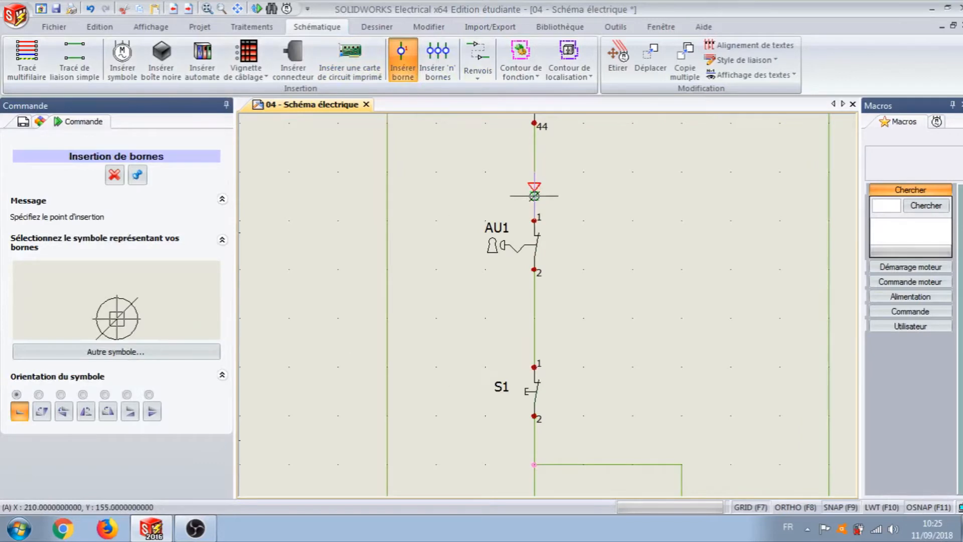
left_click(535, 195)
left_click(571, 184)
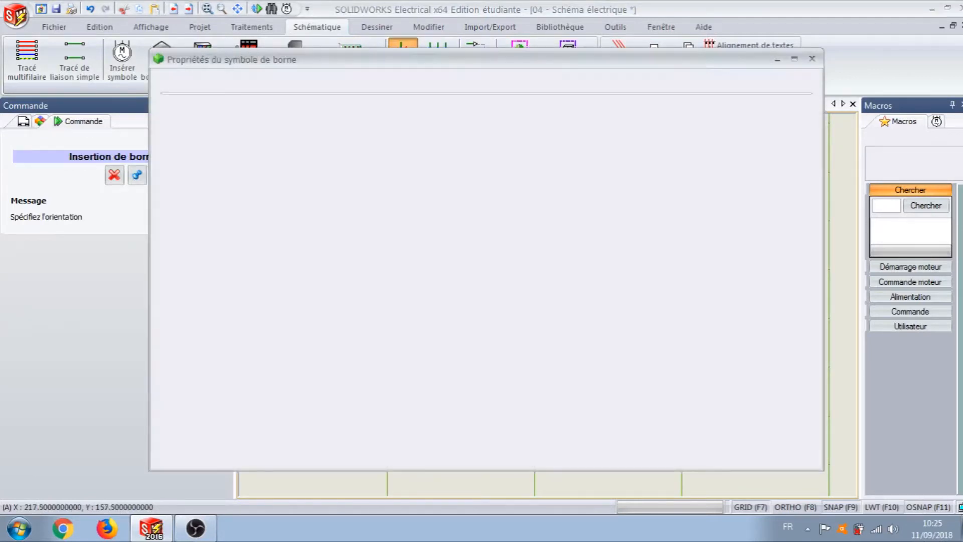
left_click(608, 148)
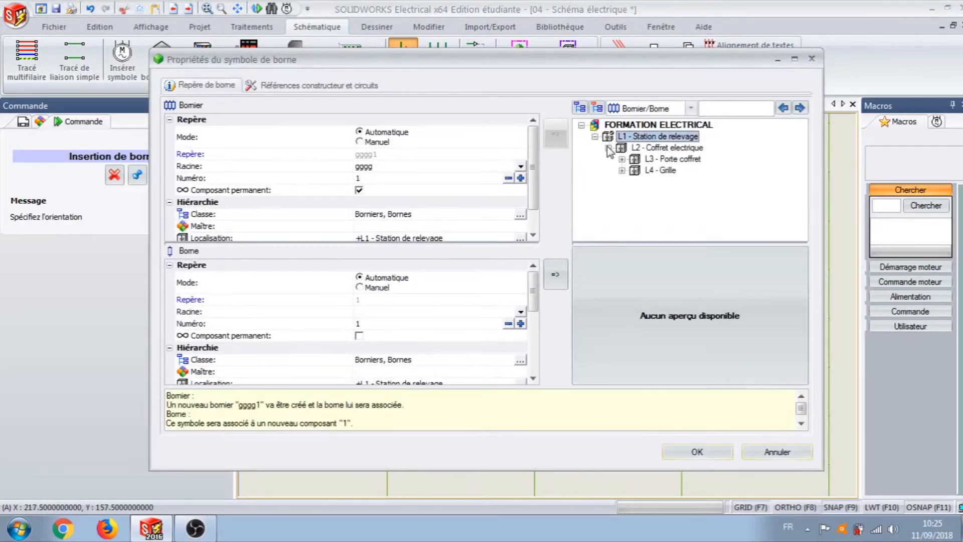
left_click(623, 171)
left_click(649, 182)
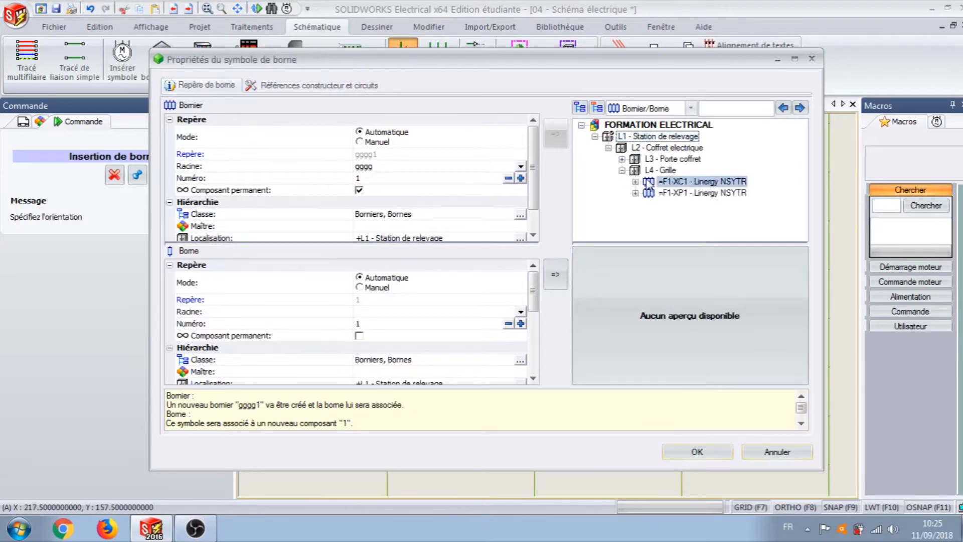
left_click(696, 452)
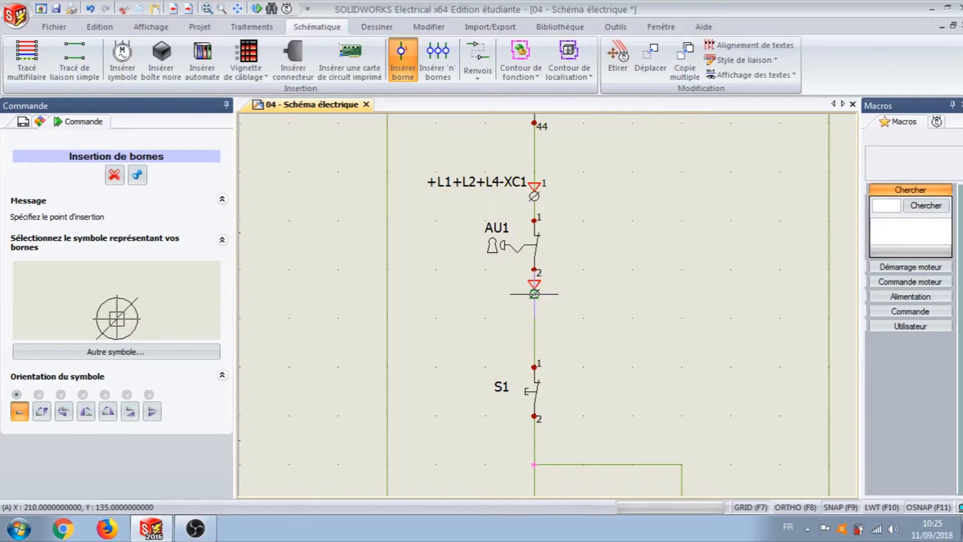
Step: Insert a terminal on the wire just below AU1, oriented downward, and assign it to terminal block =F1-XC1
left_click(535, 294)
left_click(558, 318)
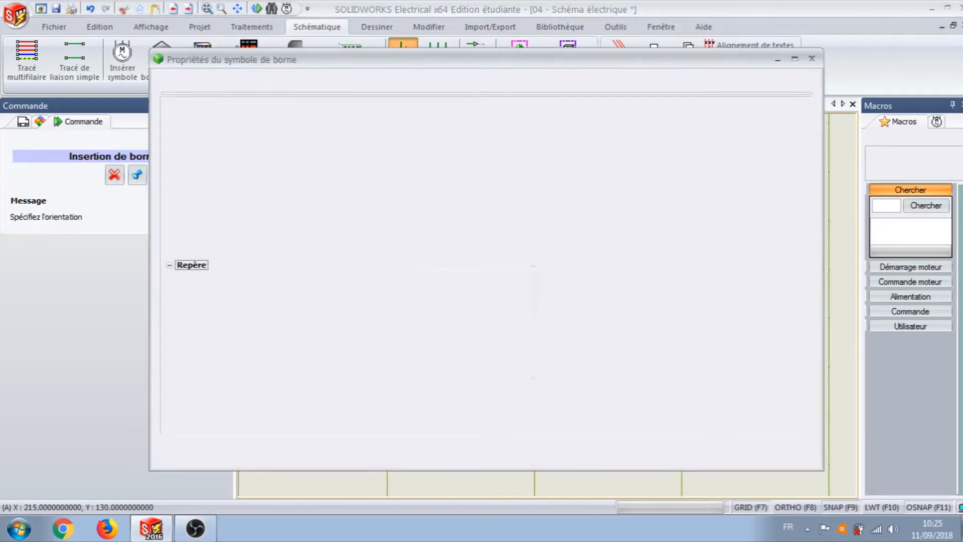
left_click(609, 148)
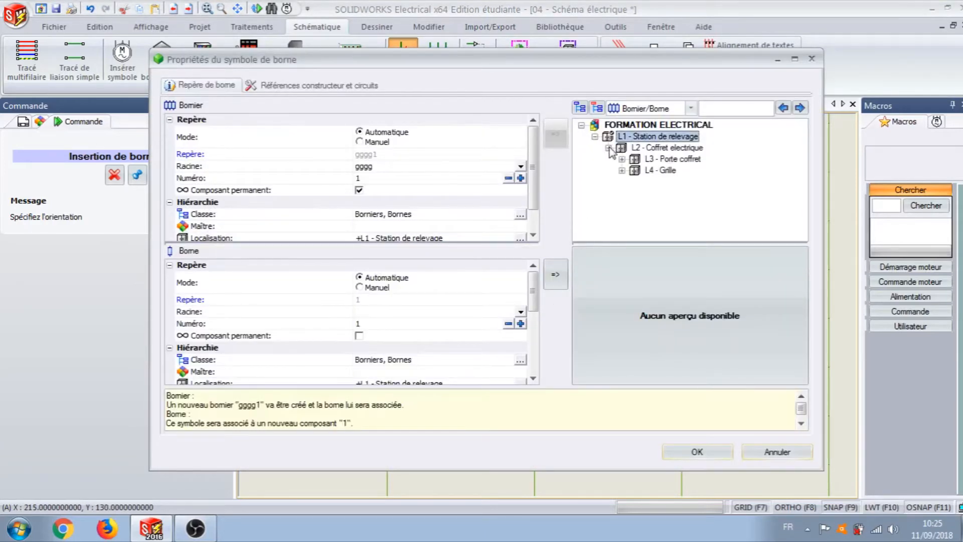
left_click(622, 170)
left_click(657, 183)
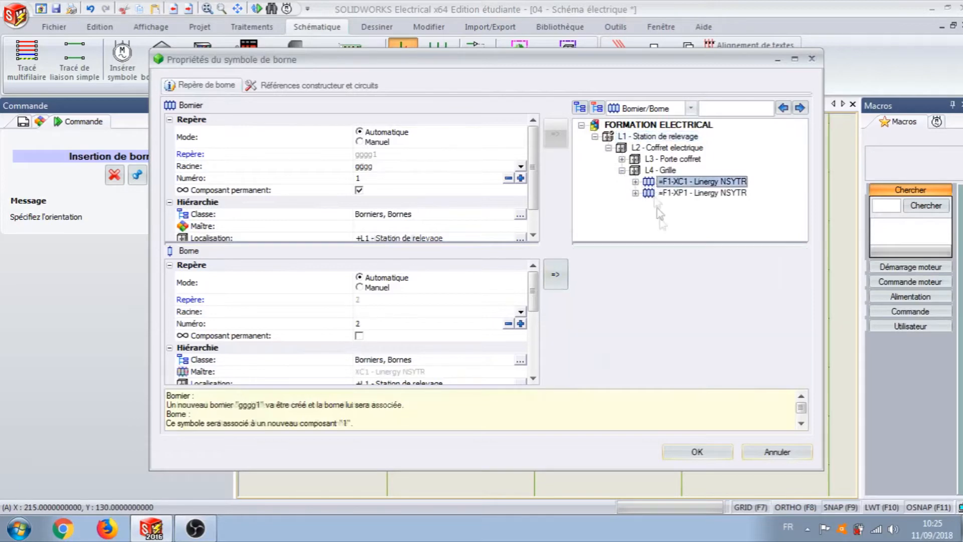
left_click(697, 453)
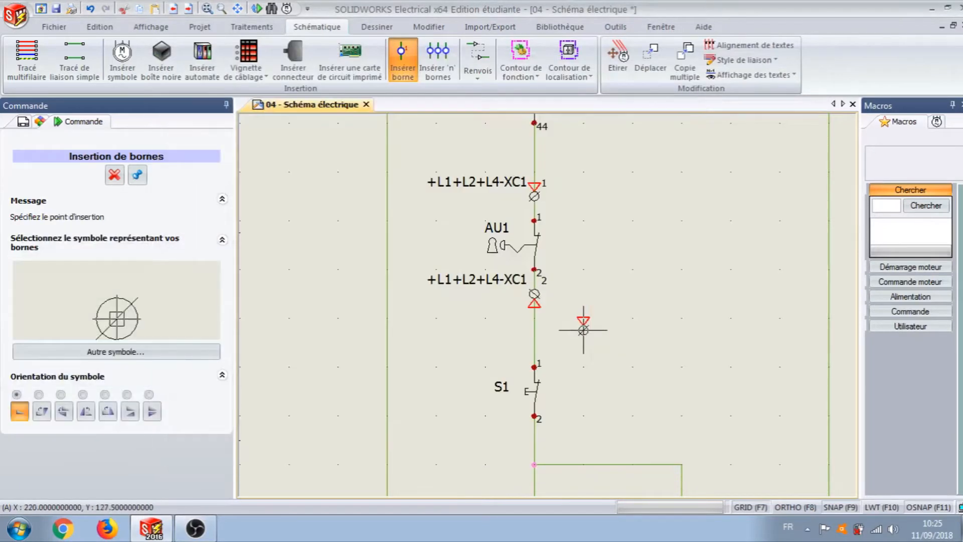
Step: Insert a terminal on the wire just above S1, oriented upward, and assign it to terminal block =F1-XC1
left_click(535, 343)
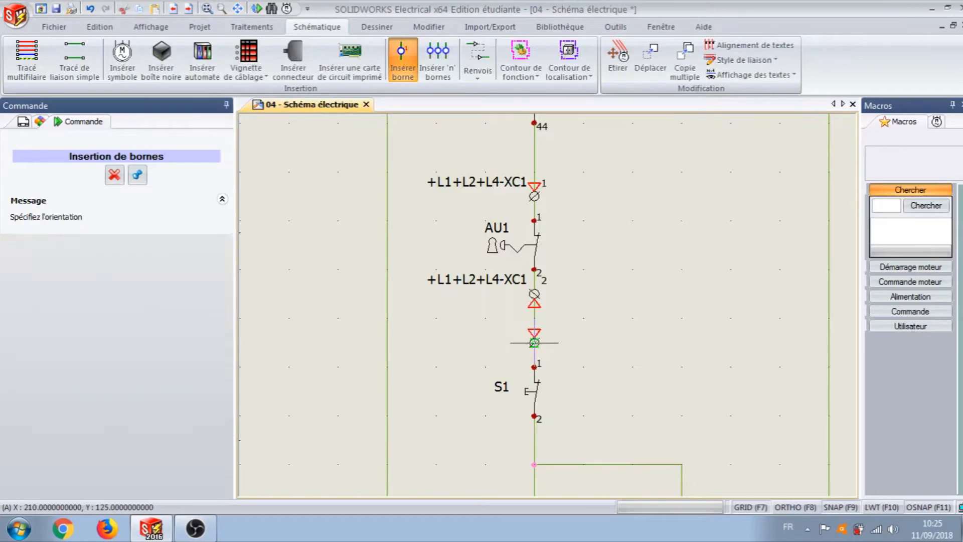
left_click(571, 330)
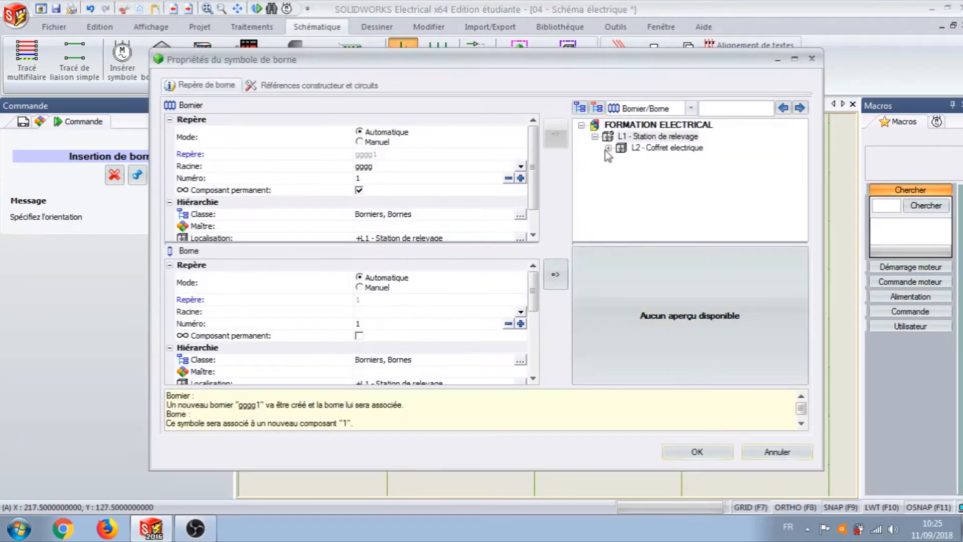
left_click(608, 149)
left_click(622, 171)
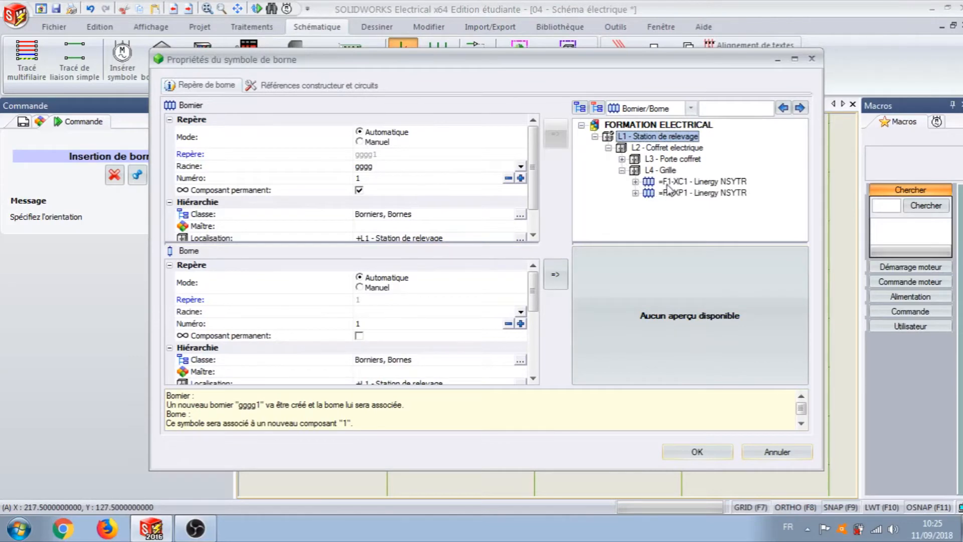
left_click(702, 182)
left_click(698, 450)
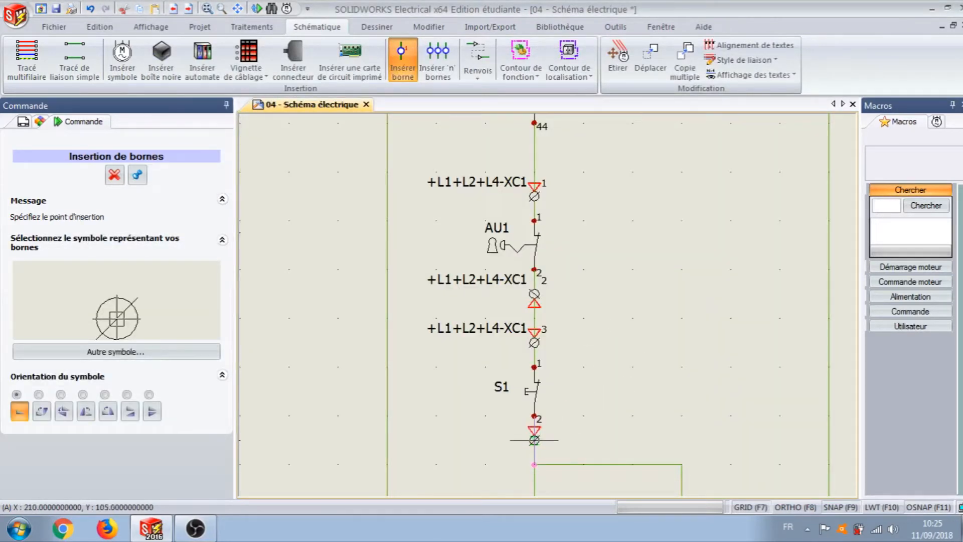
Step: Insert a terminal between S1 and the branch junction below it, oriented downward, and assign it to terminal block =F1-XC1
left_click(534, 440)
left_click(546, 452)
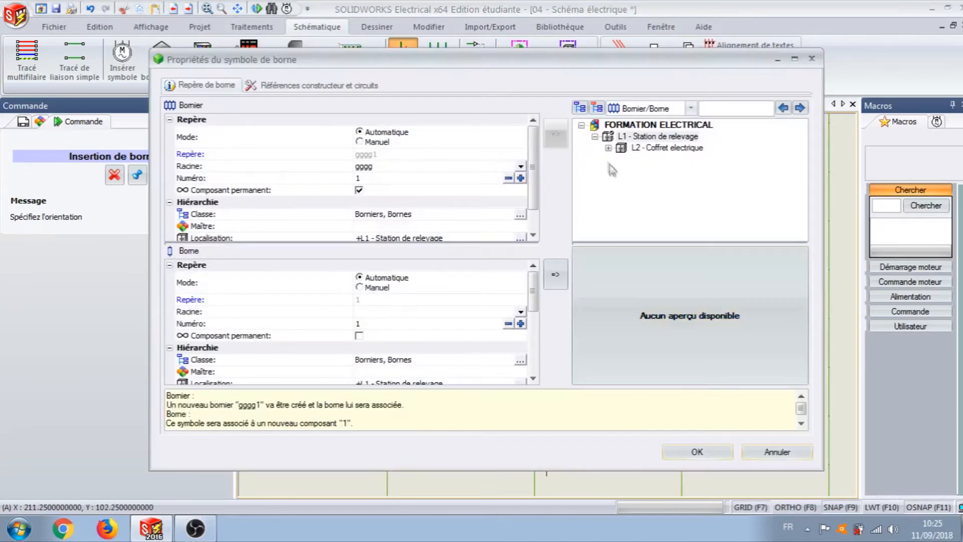
left_click(608, 148)
left_click(622, 171)
left_click(660, 183)
left_click(701, 453)
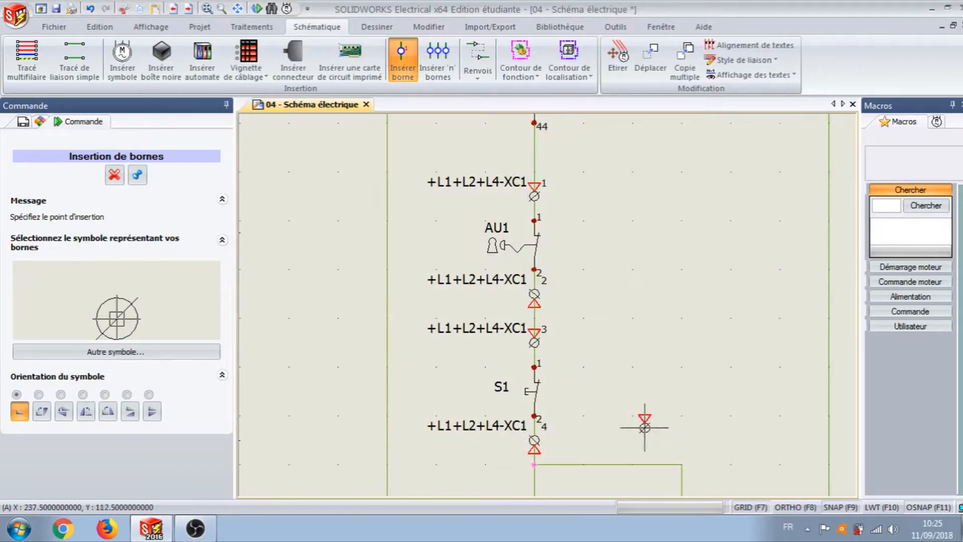
Step: Insert a terminal between the branch junction and S2, oriented upward, and assign it to terminal block =F1-XC1
scroll(639, 419, "down", 1)
middle_click_drag(635, 412, 545, 216)
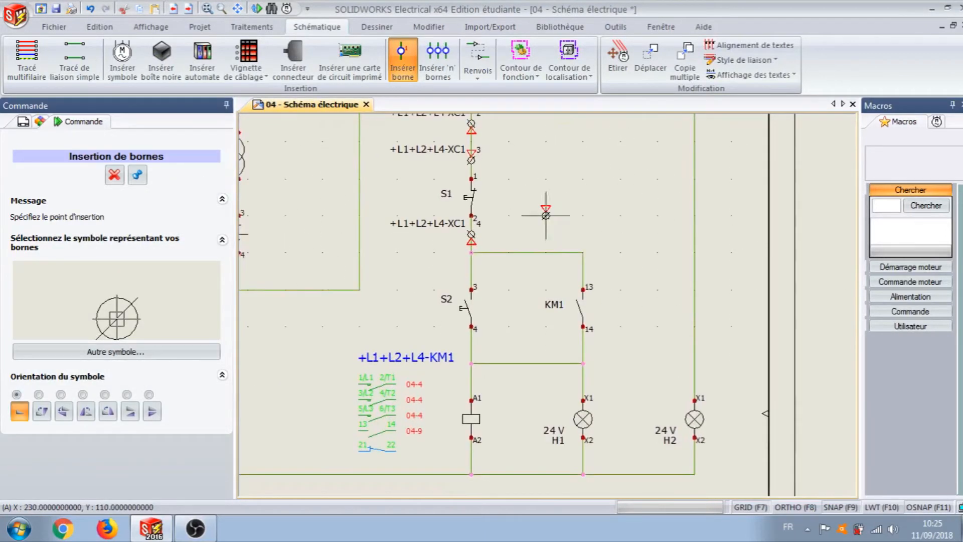
left_click(471, 271)
left_click(462, 261)
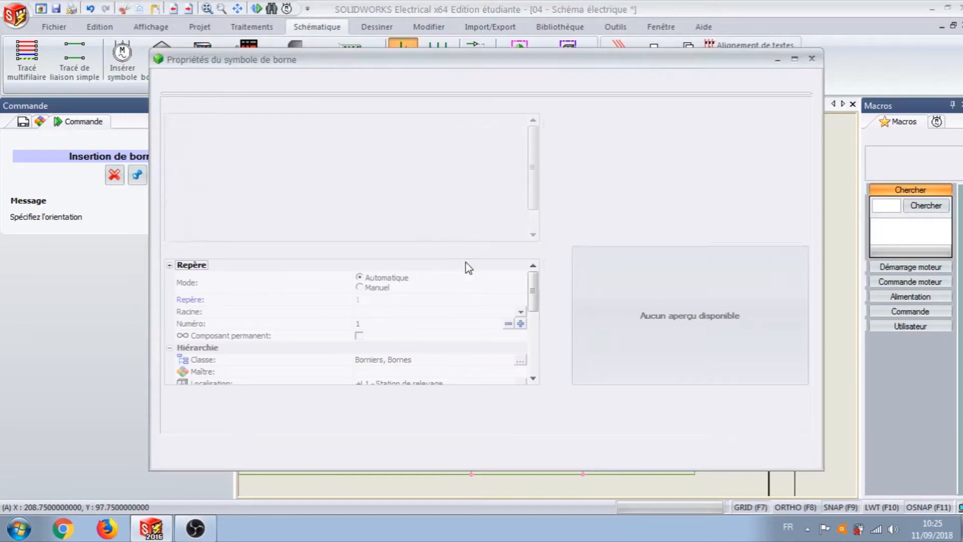
left_click(608, 148)
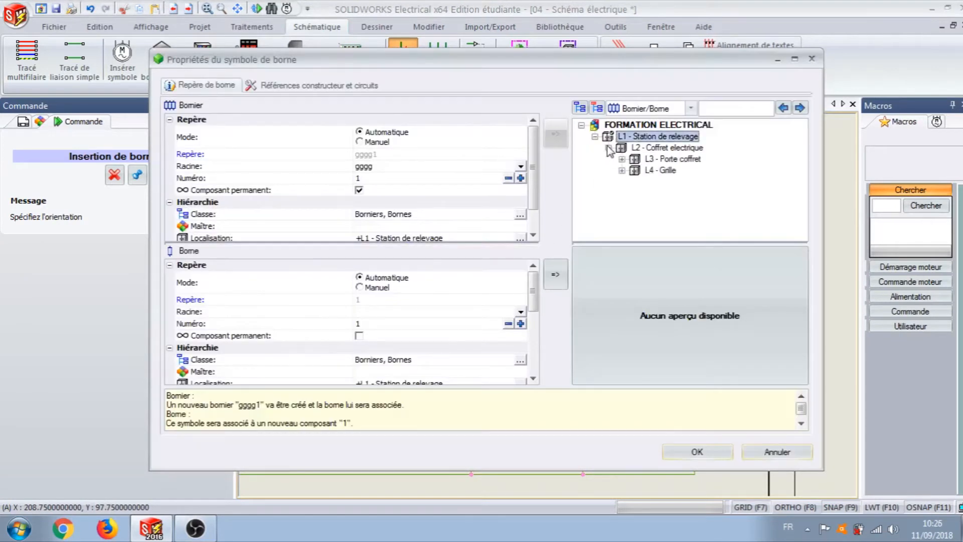
left_click(622, 171)
left_click(681, 181)
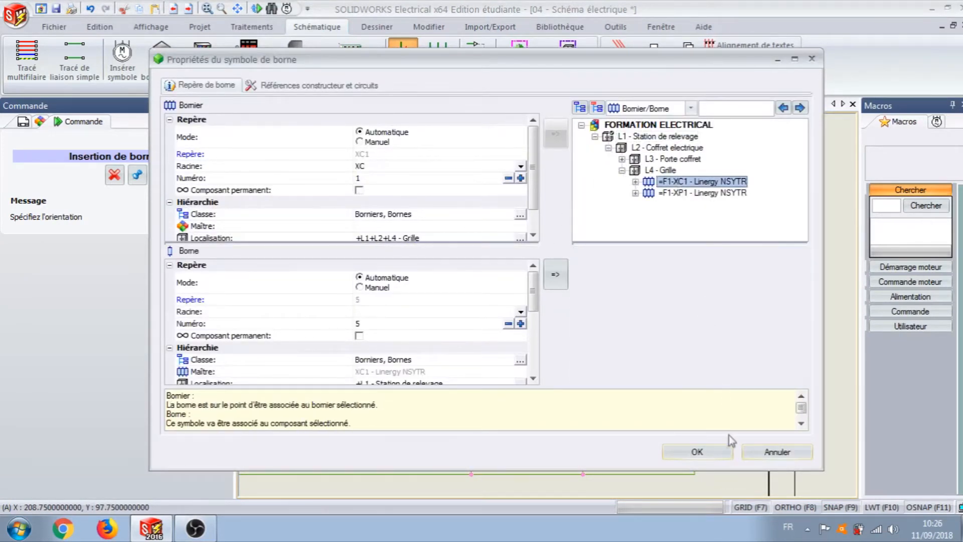
left_click(706, 453)
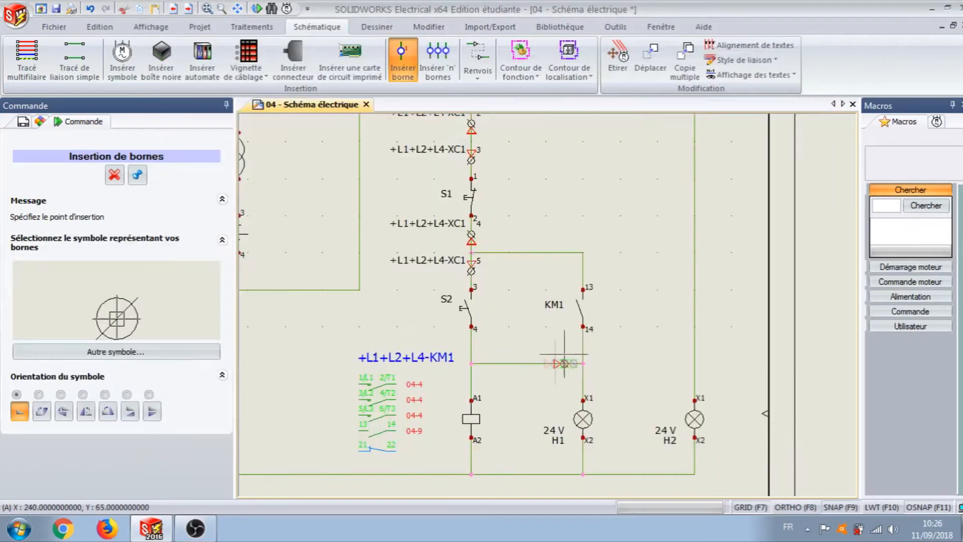
Step: Insert a terminal on the wire just below S2, oriented downward, and assign it to terminal block =F1-XC1
left_click(471, 345)
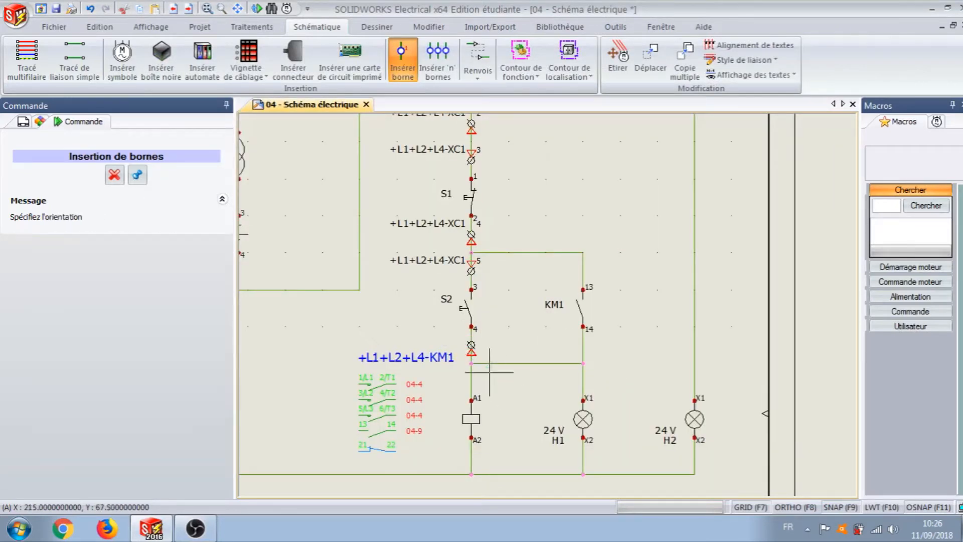
left_click(489, 344)
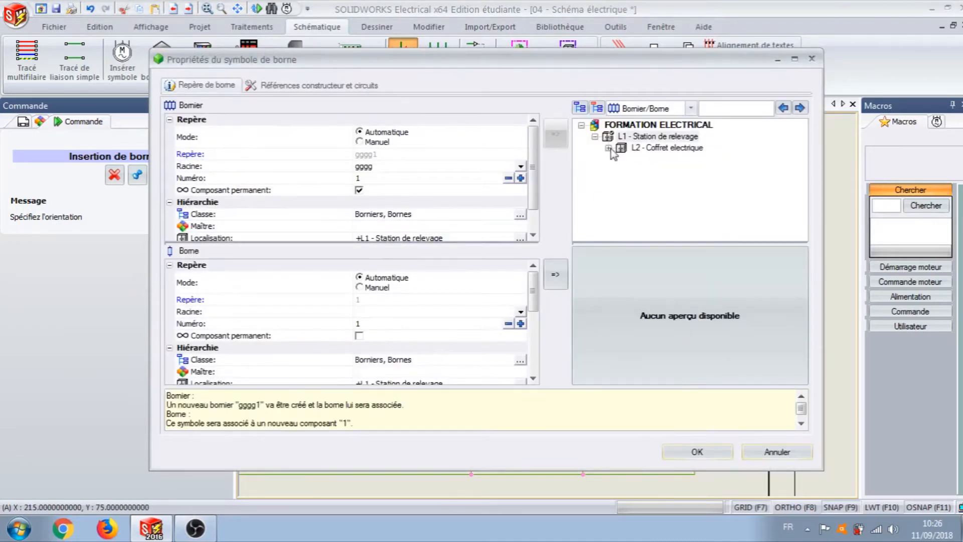
left_click(609, 148)
left_click(622, 171)
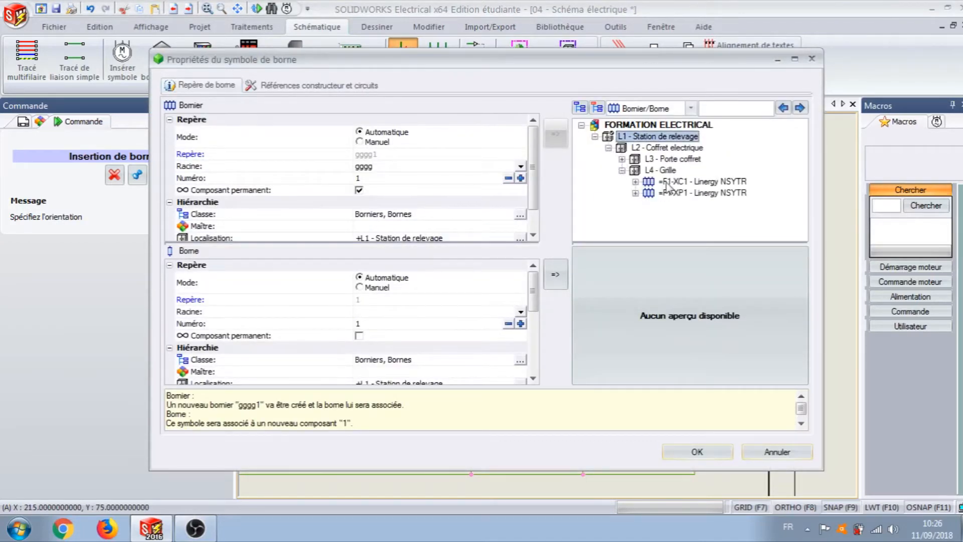
left_click(667, 183)
left_click(697, 451)
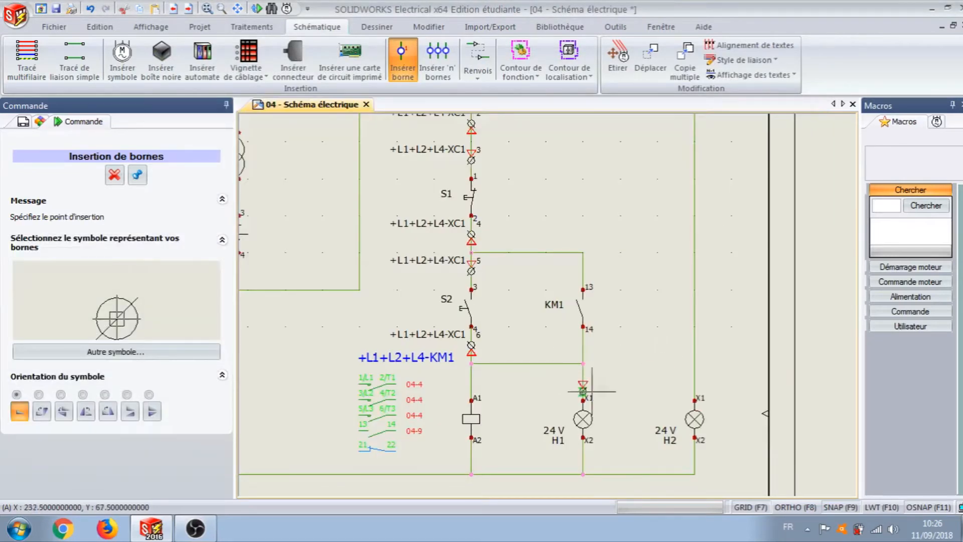
Step: Insert a terminal on the wire just above lamp H1, oriented upward, and assign it to terminal block =F1-XC1
left_click(583, 382)
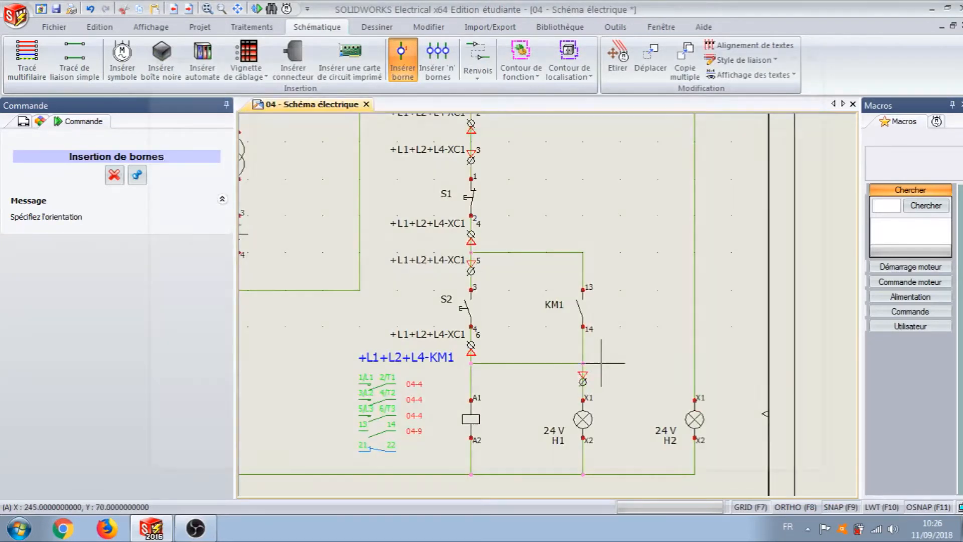
left_click(601, 363)
left_click(608, 149)
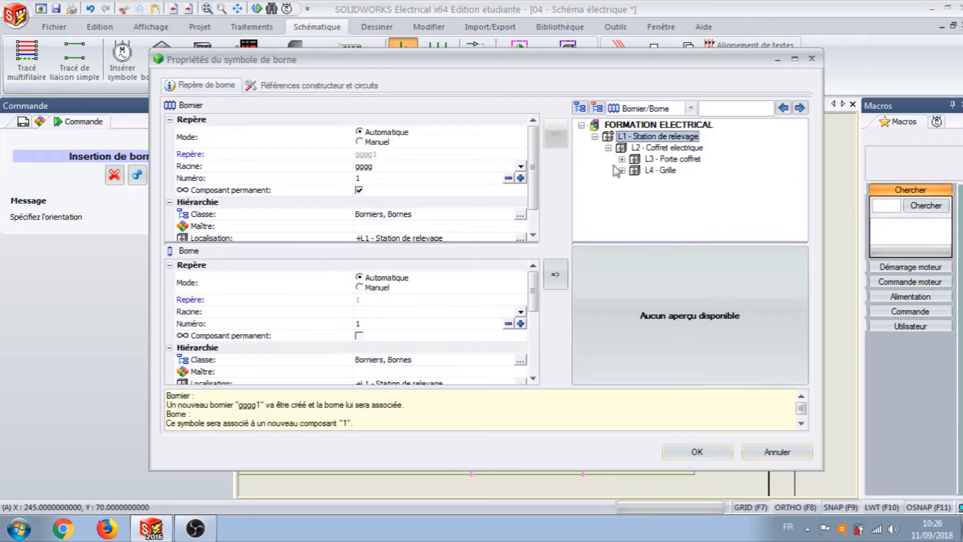
left_click(622, 171)
left_click(683, 181)
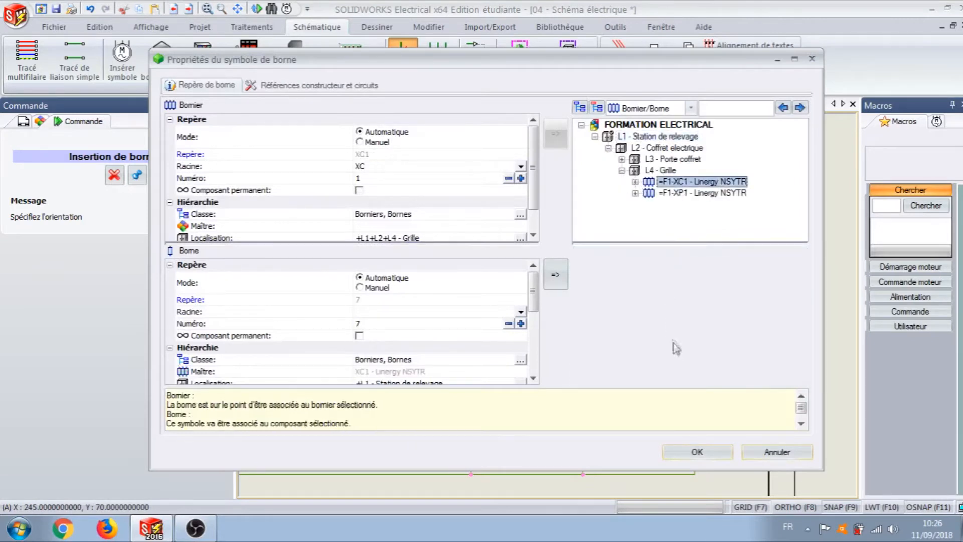
left_click(697, 452)
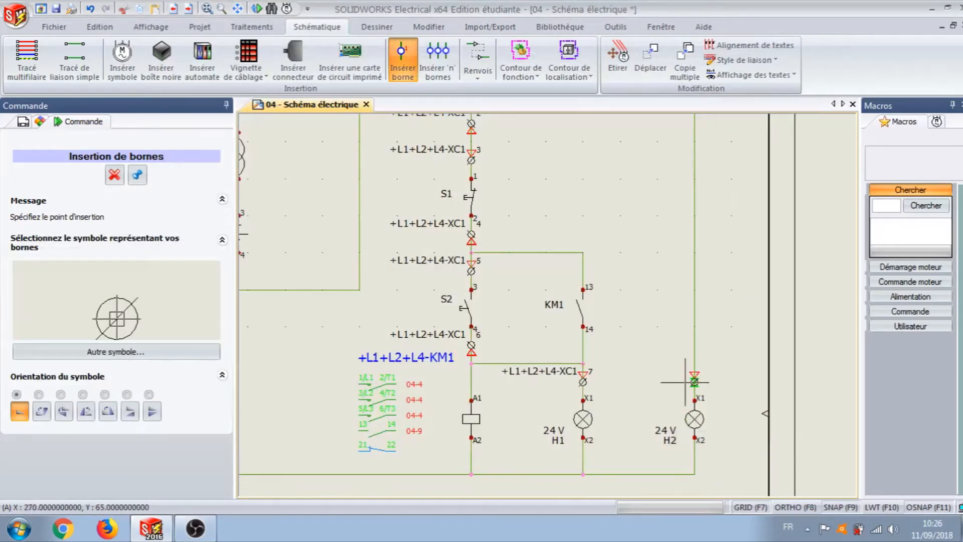
Step: Insert a terminal on the wire just above lamp H2, oriented upward, and assign it to terminal block =F1-XC1
left_click(686, 382)
left_click(676, 353)
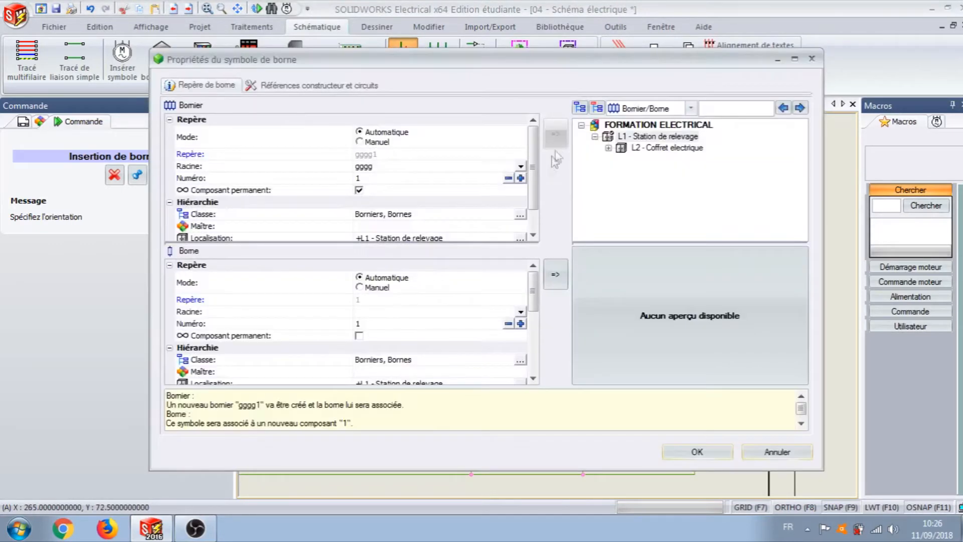
left_click(609, 148)
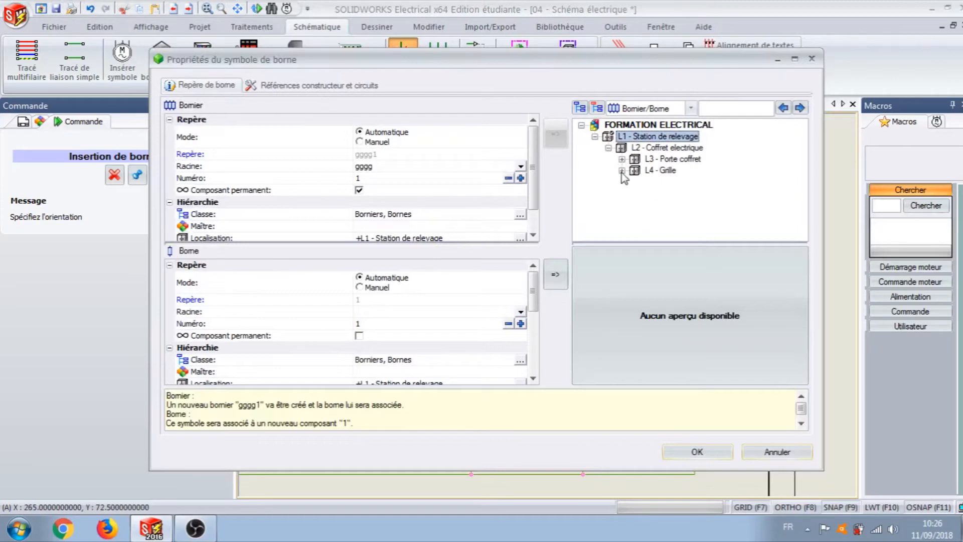
left_click(622, 170)
left_click(702, 181)
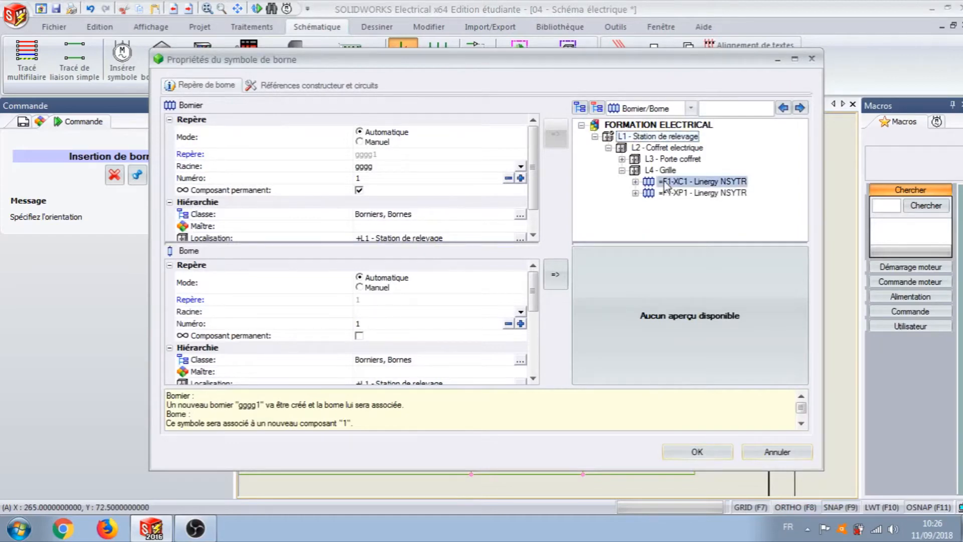
left_click(697, 453)
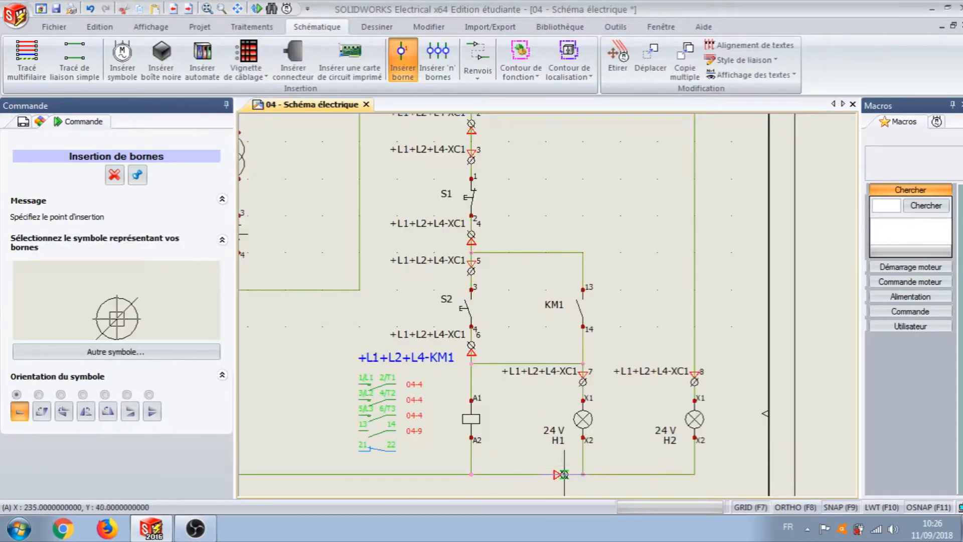
Step: Insert a terminal on the bottom return wire just before H1's branch, oriented left, and assign it to terminal block =F1-XC1
left_click(564, 474)
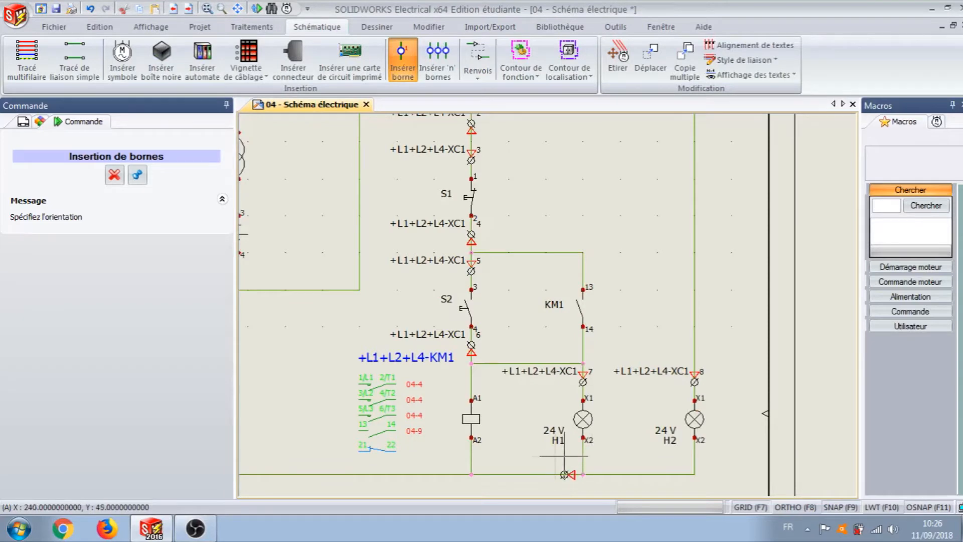
left_click(563, 474)
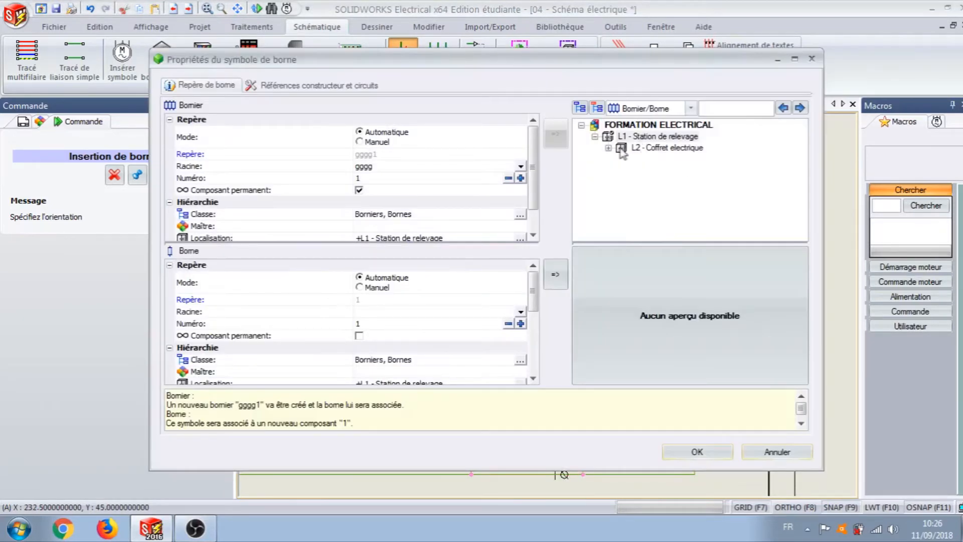
left_click(609, 148)
left_click(623, 171)
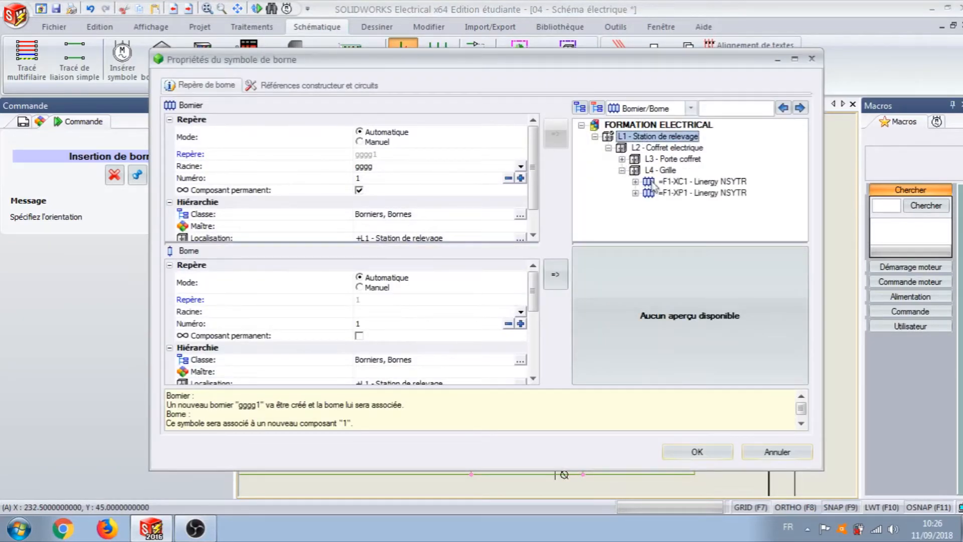
left_click(662, 182)
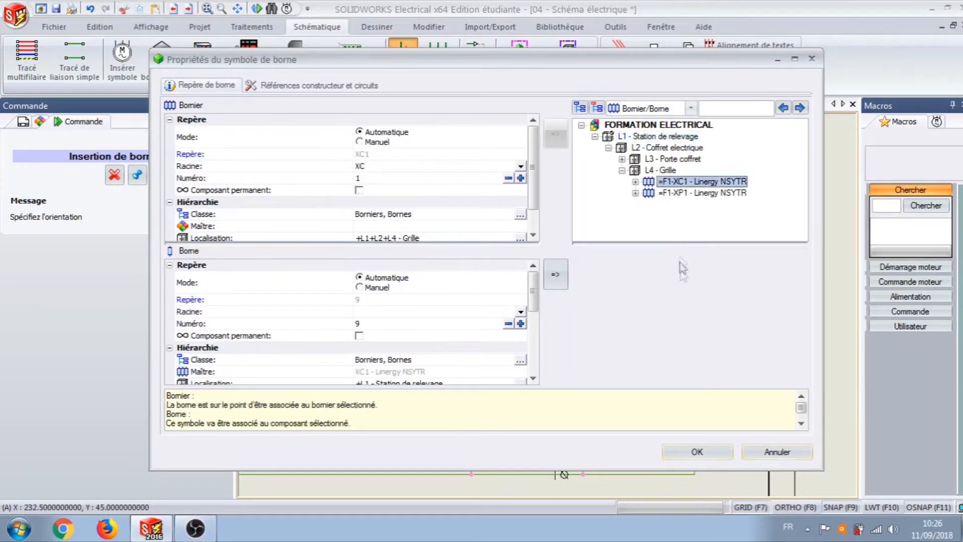
left_click(682, 458)
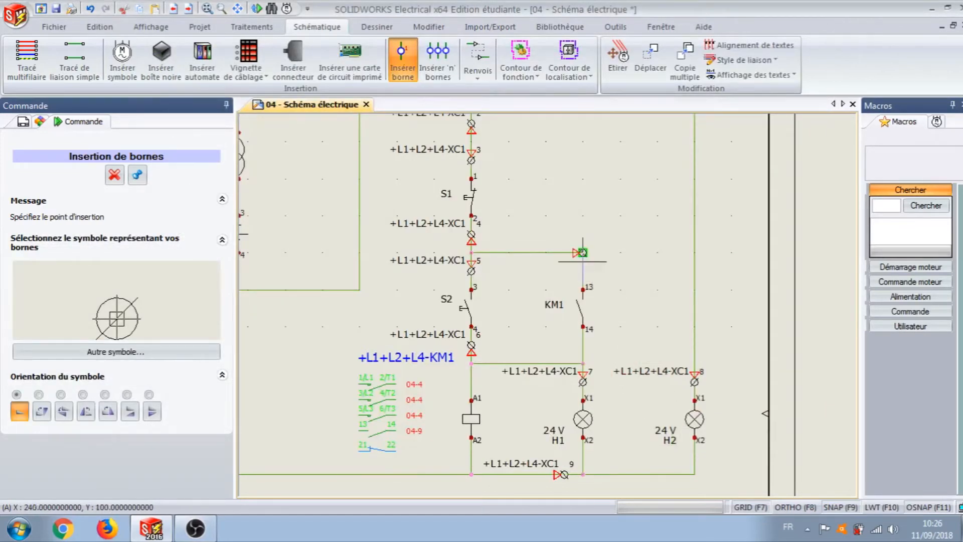
left_click(116, 176)
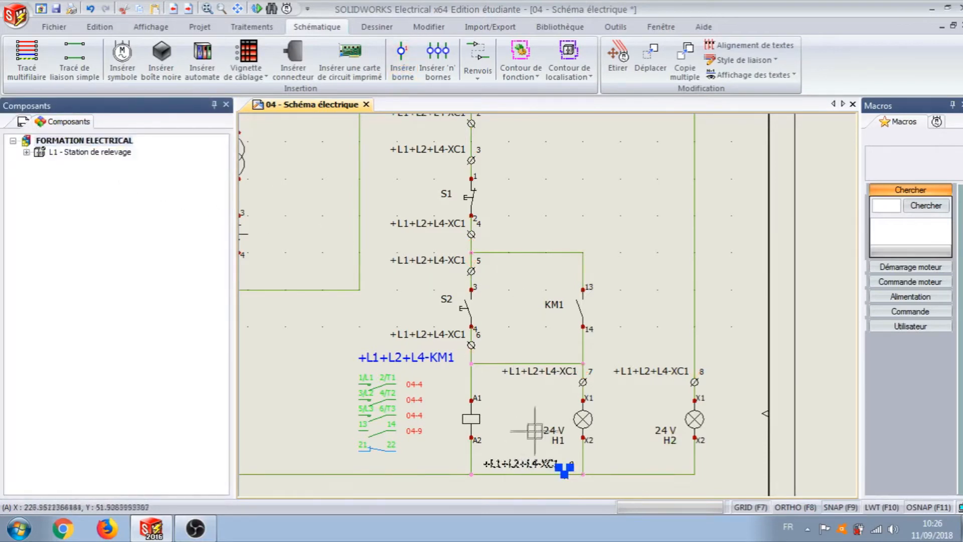
Step: Hide the +L1+L2+L4-XC1 mark attribute on all the control circuit's terminals, keeping only their terminal numbers
left_click(543, 374)
left_click(647, 373)
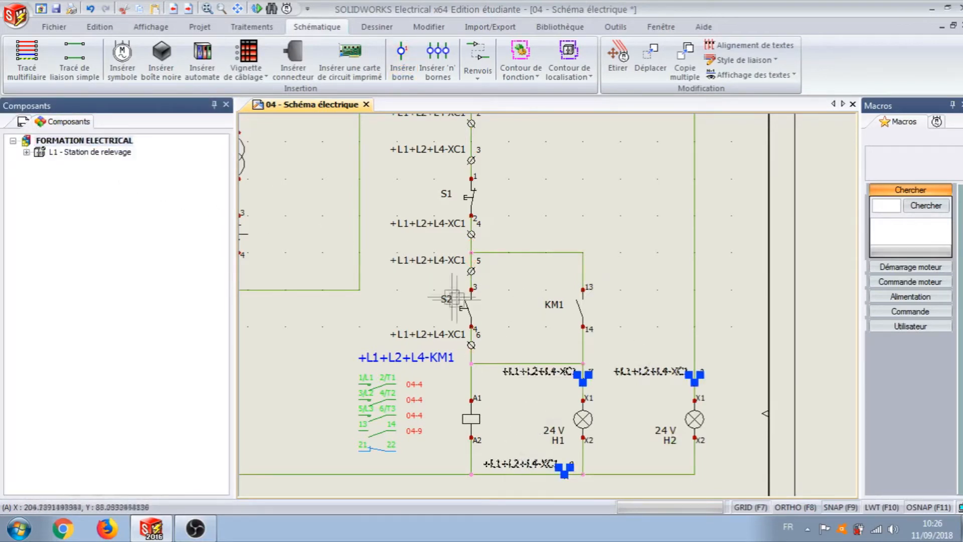
left_click(418, 334)
left_click(424, 260)
left_click(424, 226)
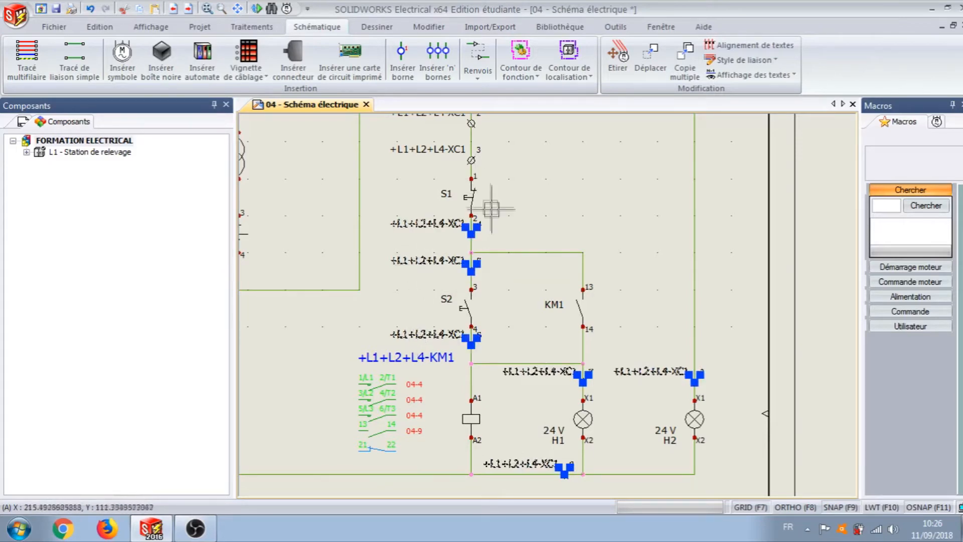
scroll(552, 186, "down", 3)
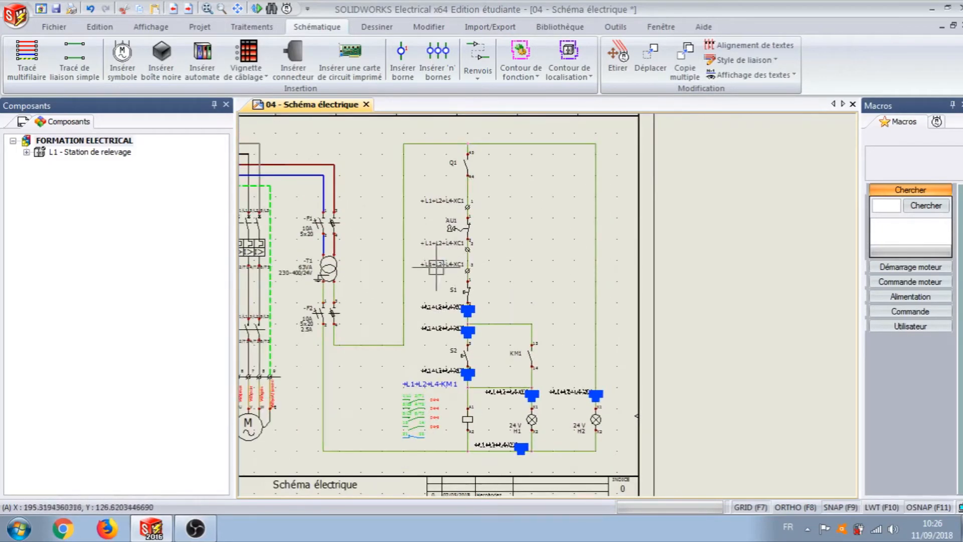
left_click(437, 245)
left_click(447, 203)
right_click(435, 200)
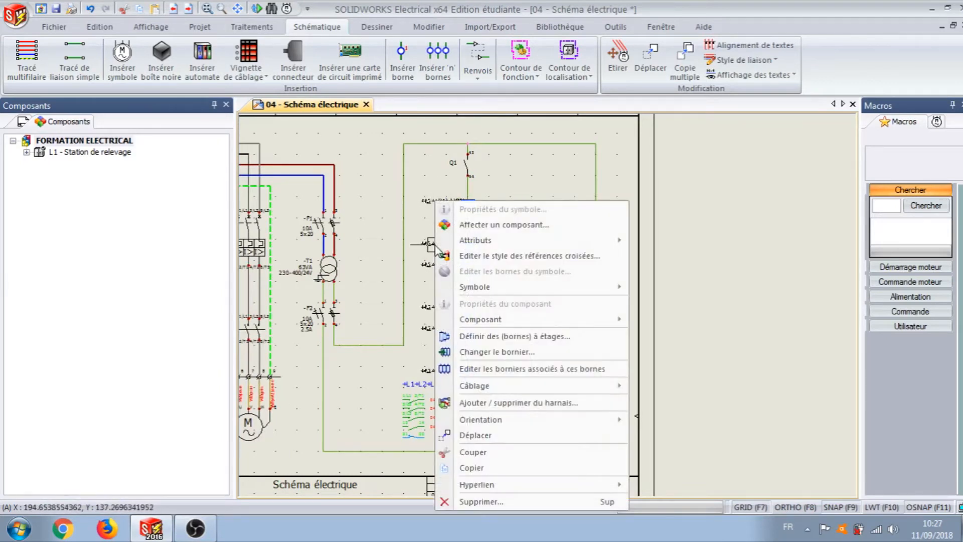
mouse_move(466, 242)
left_click(687, 290)
Step: Move the number labels of terminals 1 and 2 around emergency stop AU1 level with their symbols, on the right side
scroll(492, 224, "up", 4)
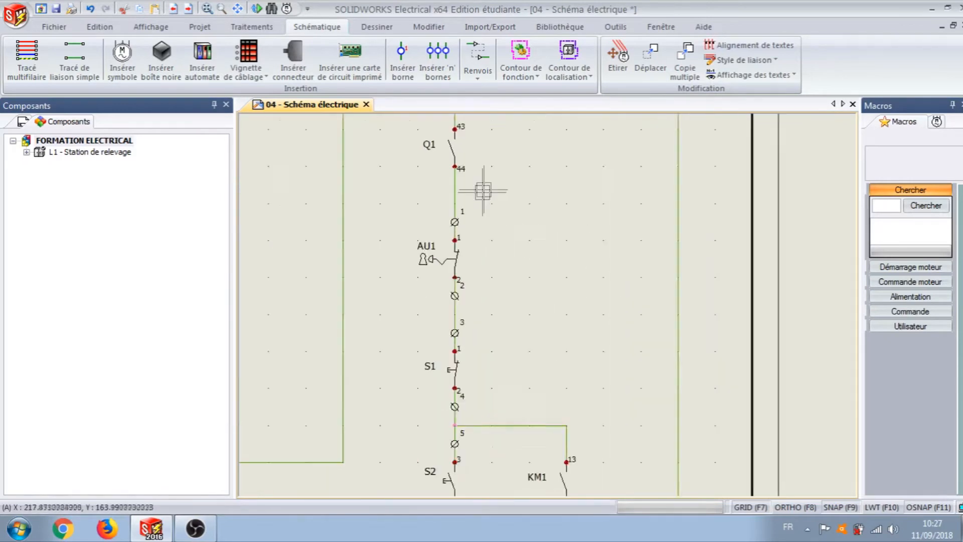
scroll(453, 229, "up", 1)
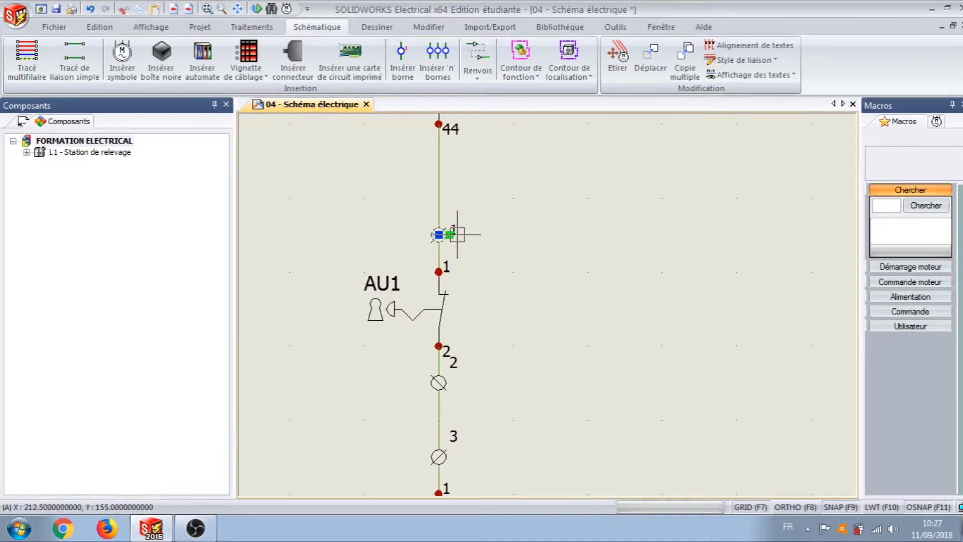
left_click(440, 379)
left_click(450, 368)
left_click(458, 383)
key("Escape")
Step: Move the number label of terminal 3 above S1 down so it sits level with its symbol
scroll(505, 411, "down", 2)
middle_click_drag(506, 411, 509, 194)
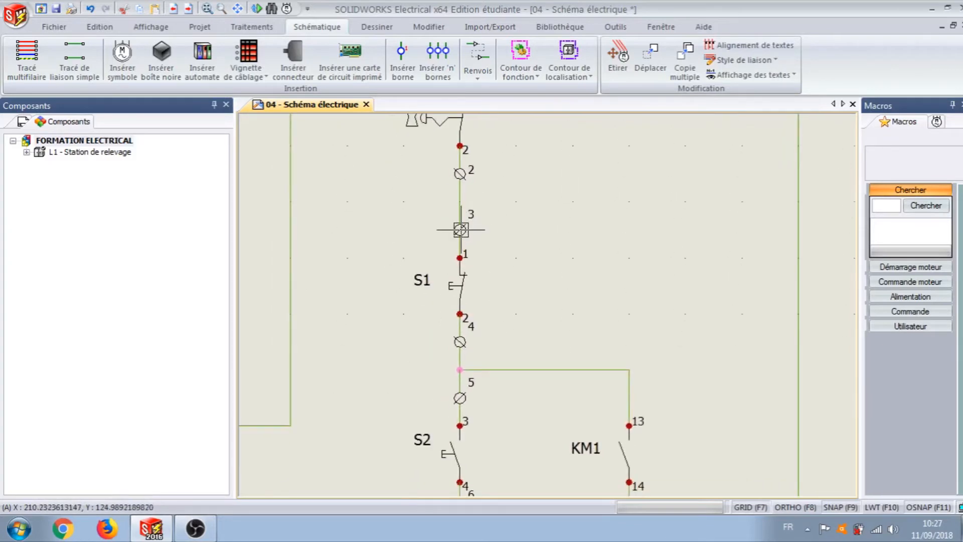
left_click(468, 218)
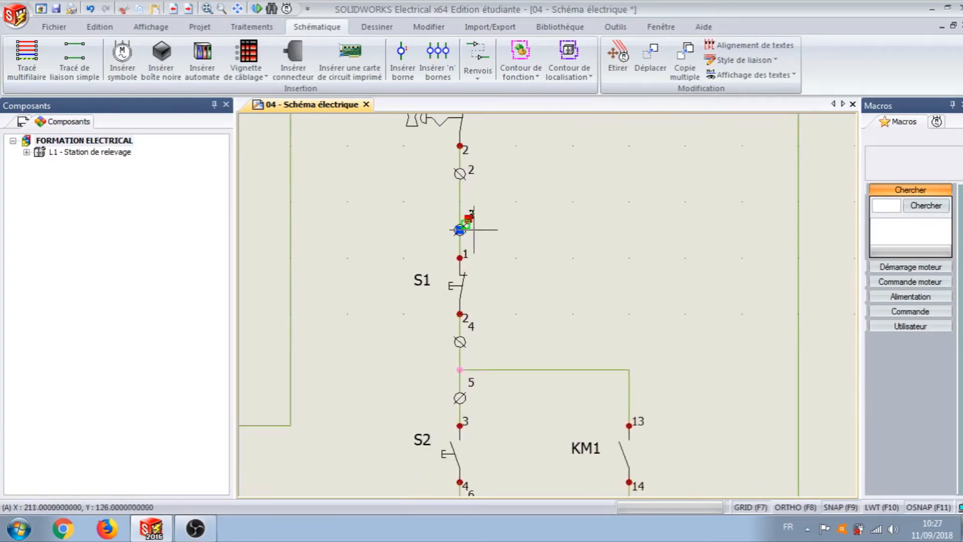
scroll(474, 229, "up", 3)
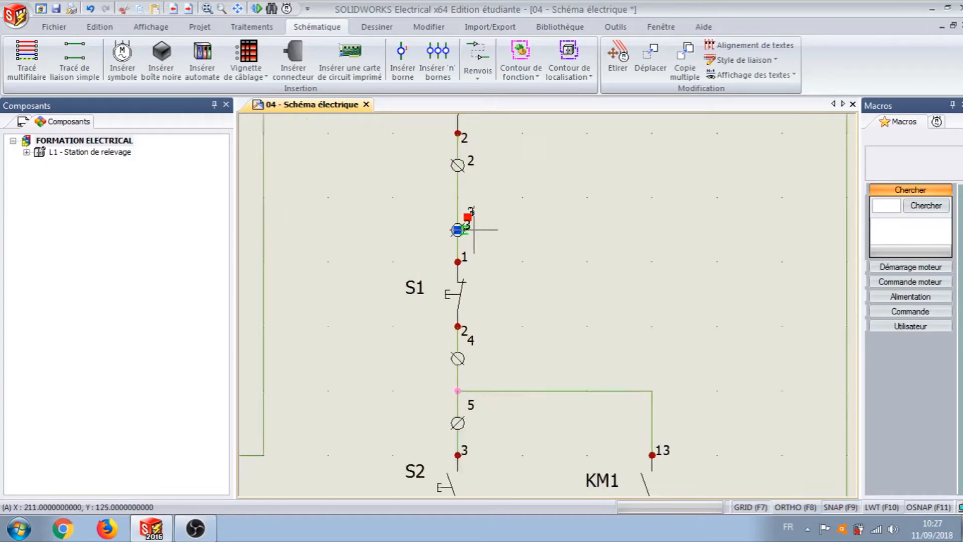
left_click(473, 230)
key("Escape")
Step: Move the number labels of terminals 4 and 5, between S1 and S2, down level with their symbols
scroll(520, 391, "down", 1)
middle_click_drag(520, 391, 510, 256)
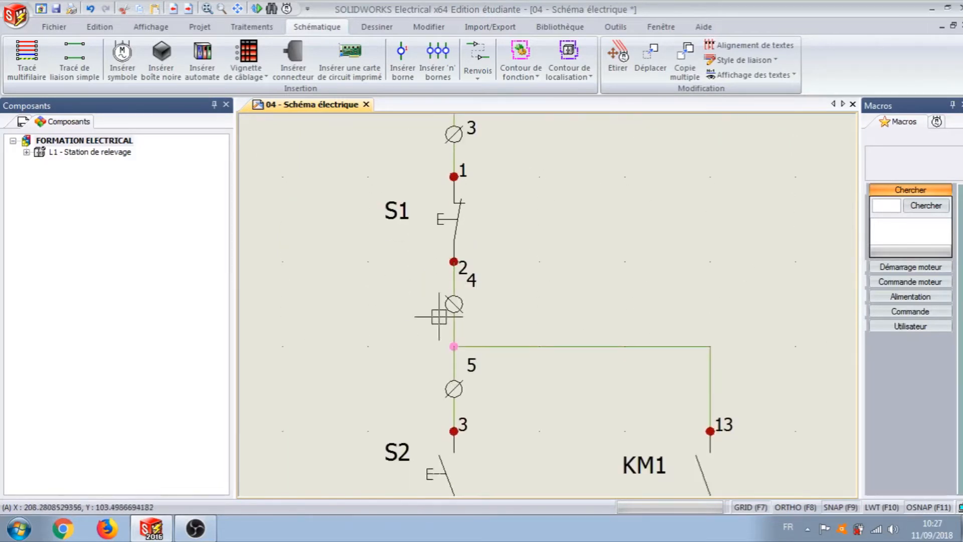
left_click(467, 288)
left_click(476, 303)
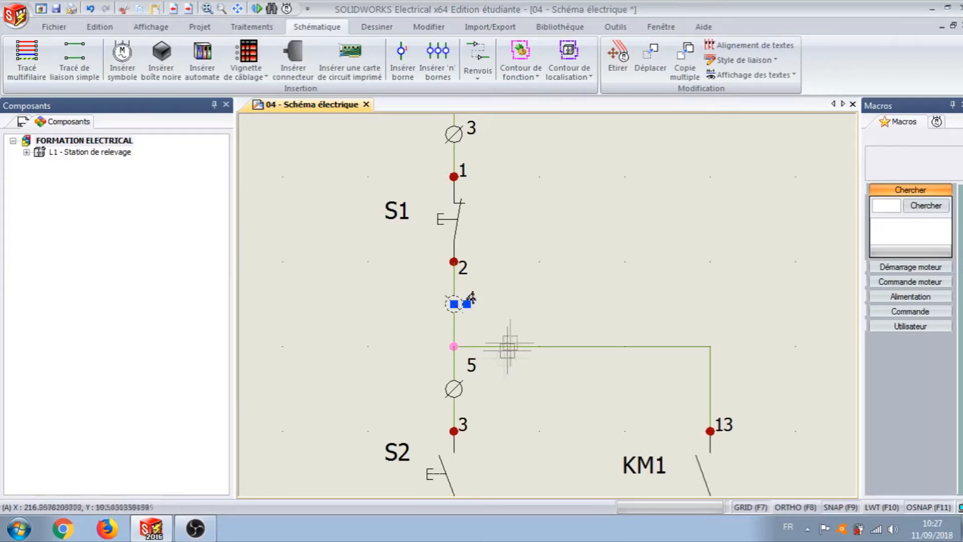
left_click(454, 389)
left_click(467, 371)
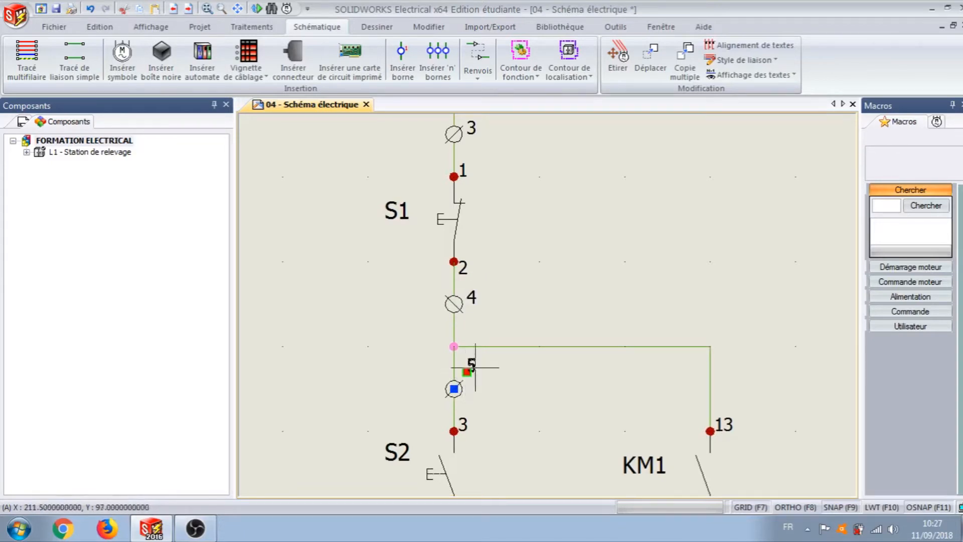
left_click(475, 389)
key("Escape")
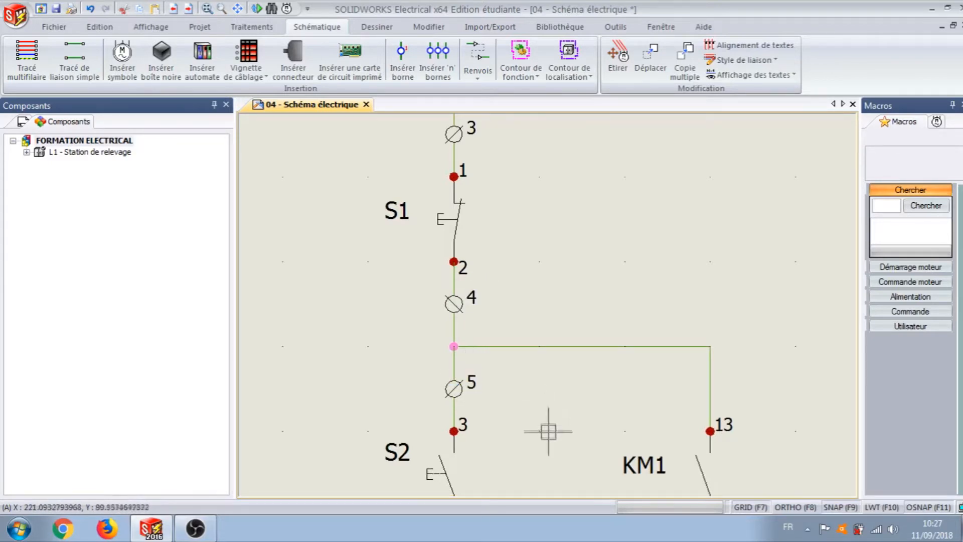
Step: Move the number label of terminal 6 below S2 down so it sits level with its symbol
scroll(548, 423, "down", 1)
middle_click_drag(549, 423, 503, 275)
middle_click_drag(512, 344, 437, 288)
left_click(347, 324)
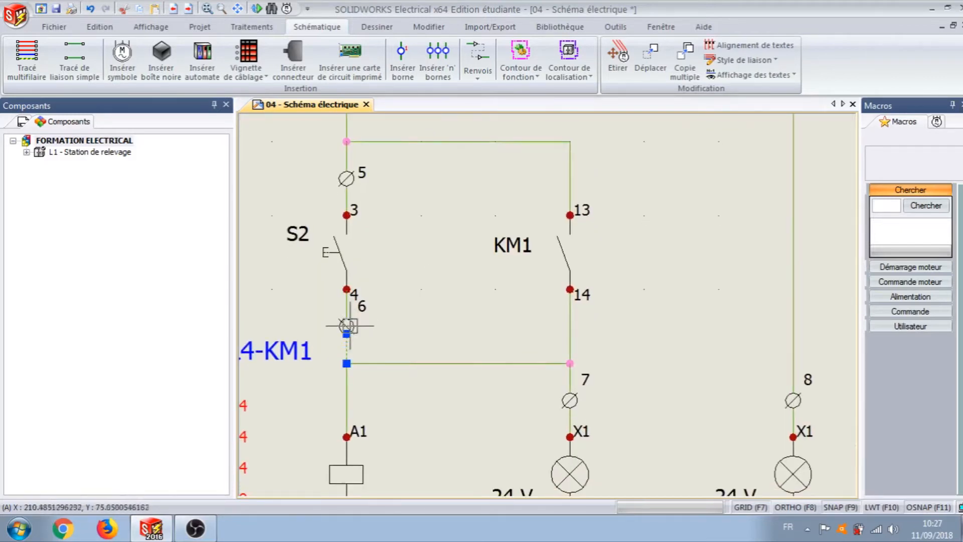
left_click(346, 319)
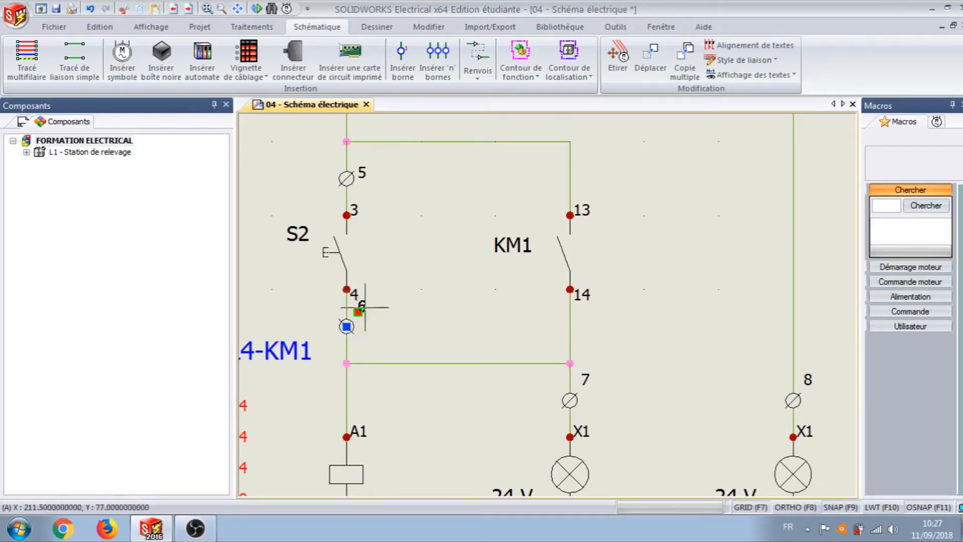
left_click(365, 326)
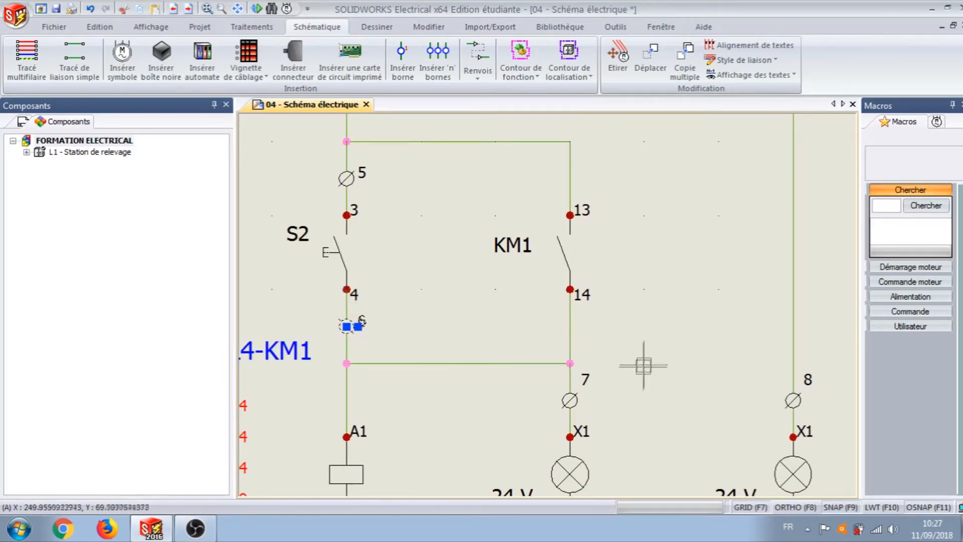
Step: Move the number labels of terminals 7 and 8 above lamps H1 and H2 down level with their symbols
left_click(571, 396)
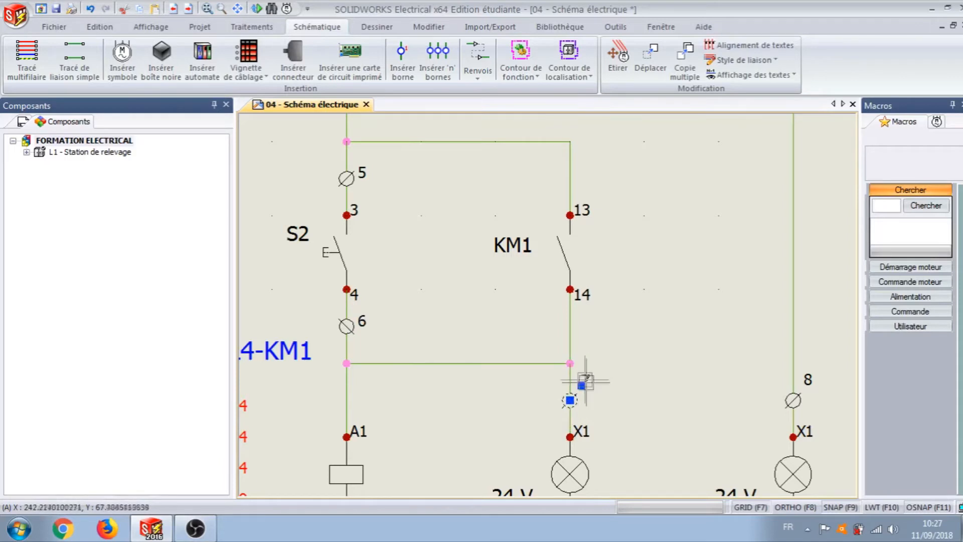
left_click(581, 385)
left_click(587, 399)
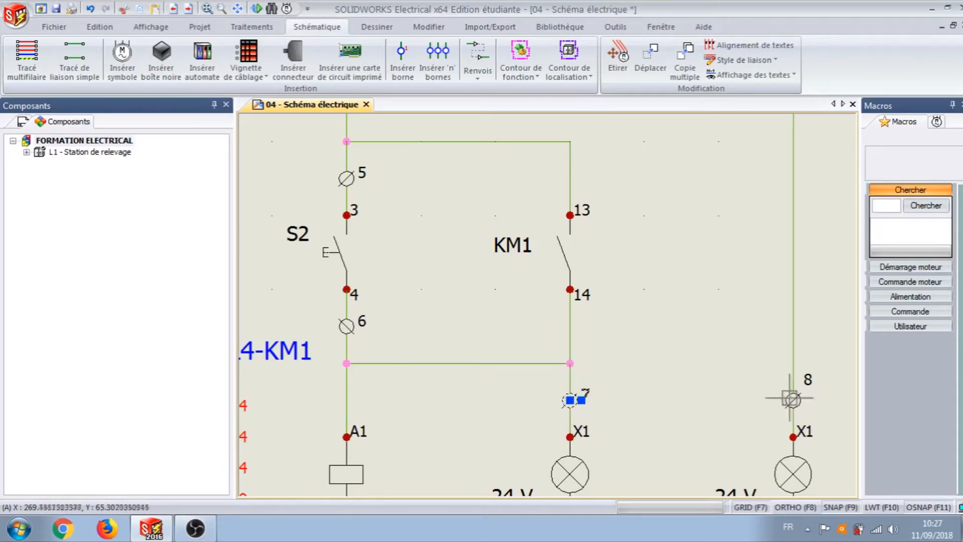
left_click(795, 399)
left_click(804, 385)
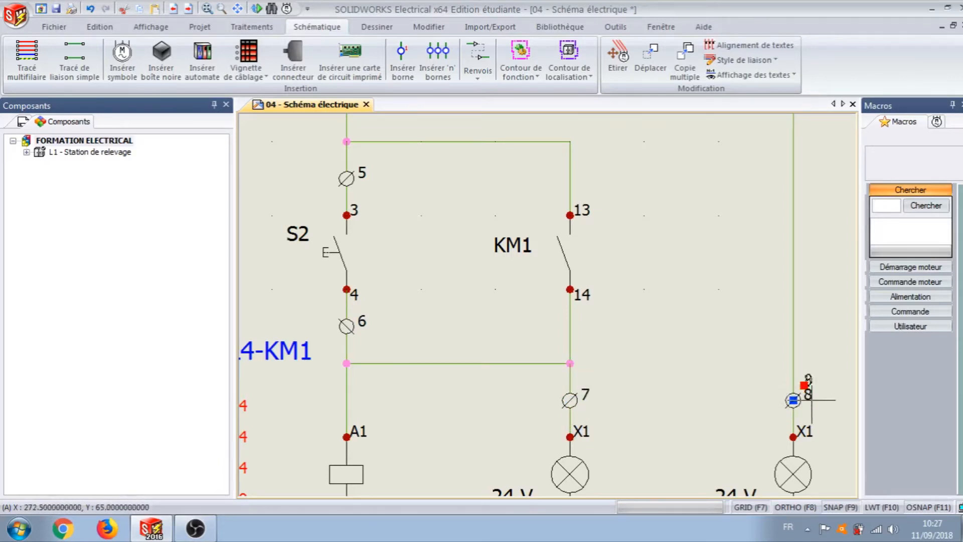
Step: Move the number label of terminal 9 on the bottom wire directly above its symbol
scroll(696, 430, "down", 2)
middle_click_drag(696, 430, 664, 289)
scroll(547, 397, "up", 5)
left_click(540, 416)
left_click(557, 395)
left_click(539, 389)
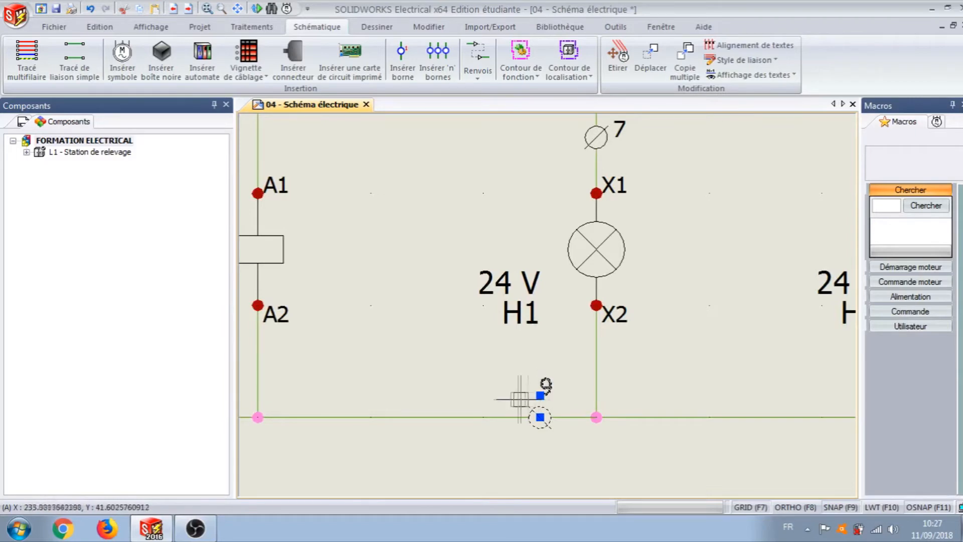
Step: Show the project's document tree and open the terminal block manager
scroll(502, 441, "down", 4)
scroll(450, 308, "down", 3)
mouse_move(398, 270)
middle_mouse_down()
mouse_move(464, 300)
mouse_move(556, 312)
mouse_move(533, 324)
middle_mouse_up()
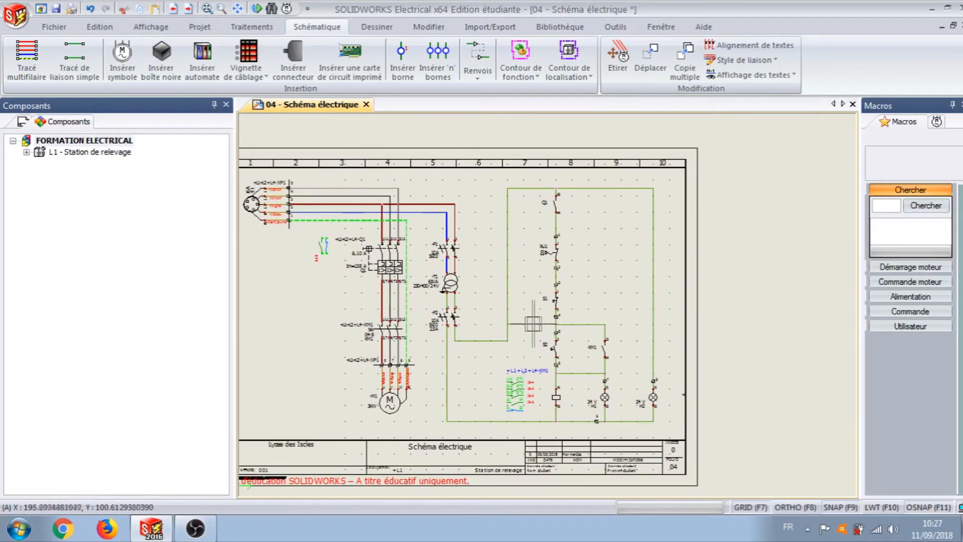
scroll(575, 308, "up", 2)
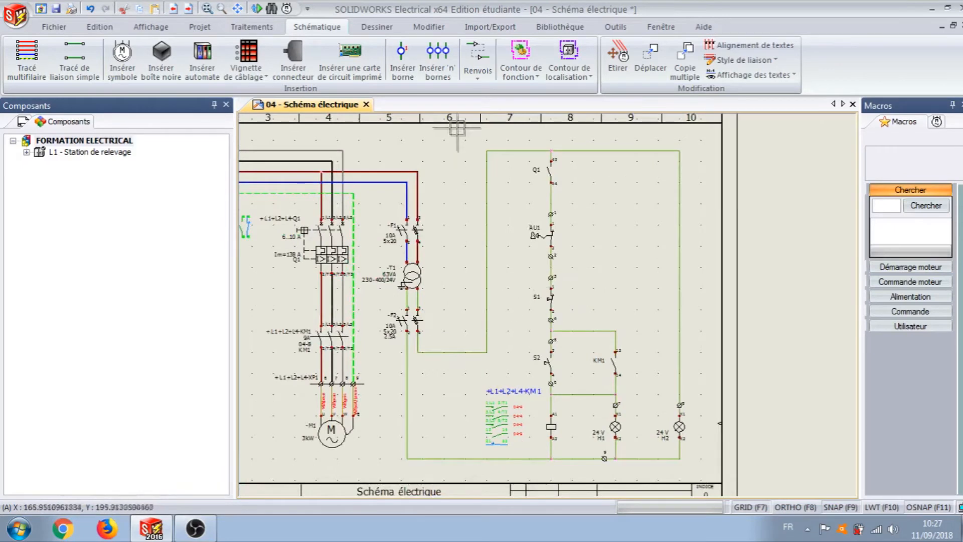
left_click(200, 28)
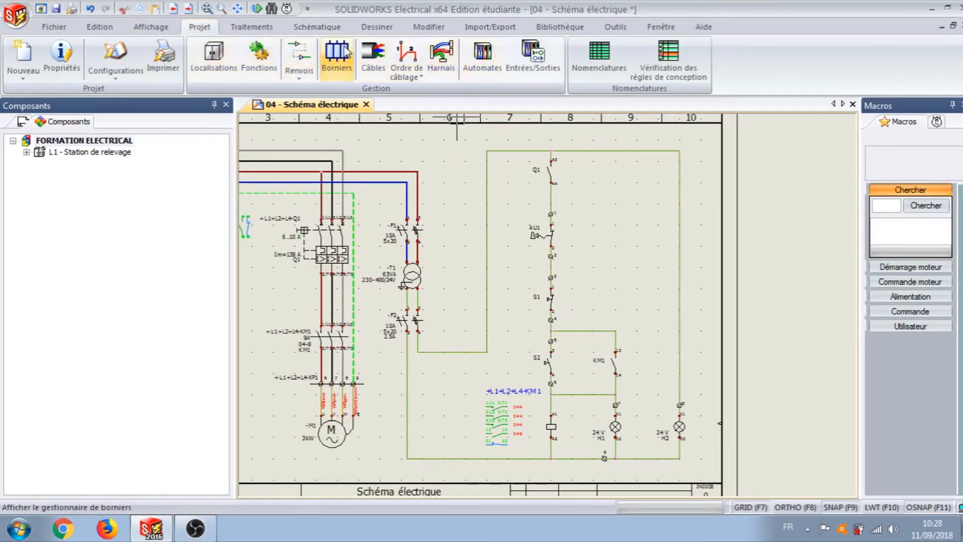
left_click(14, 127)
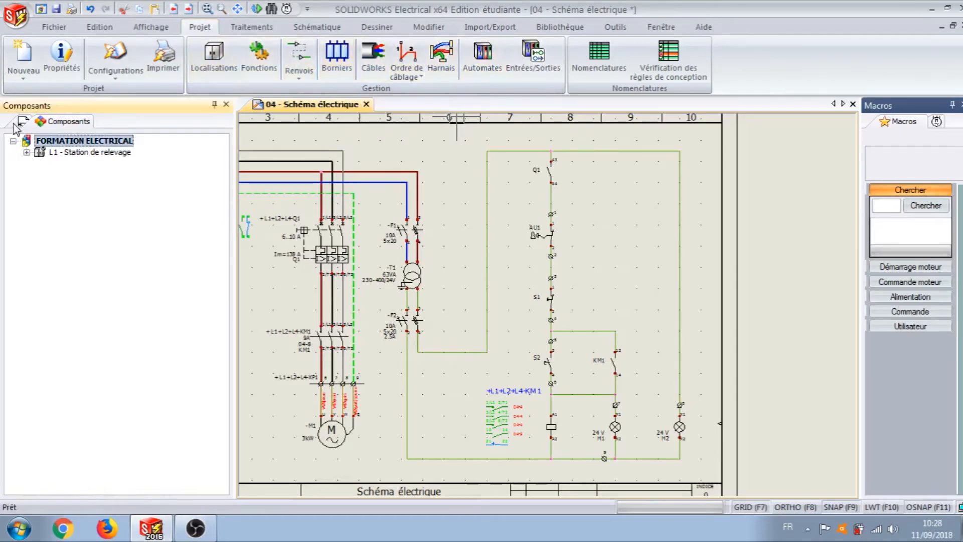
left_click(22, 123)
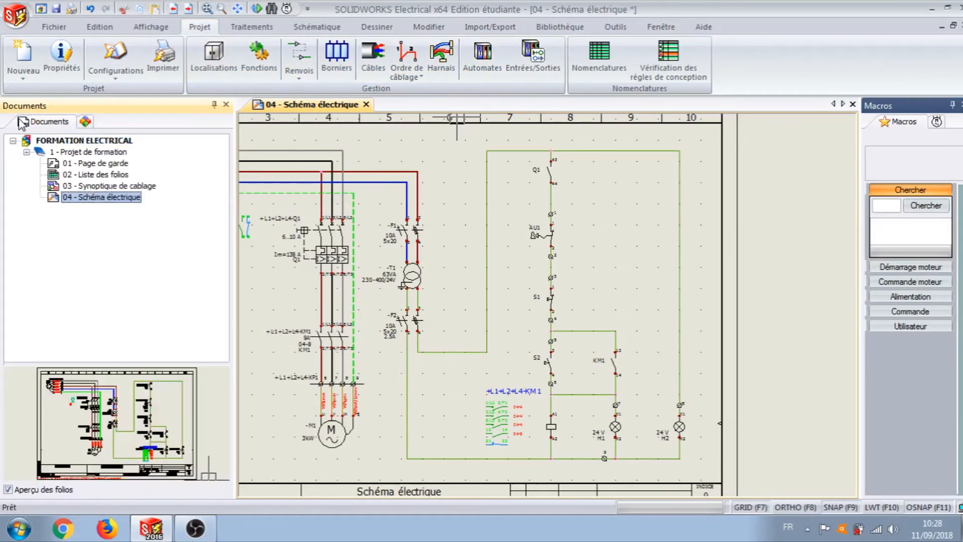
left_click(337, 54)
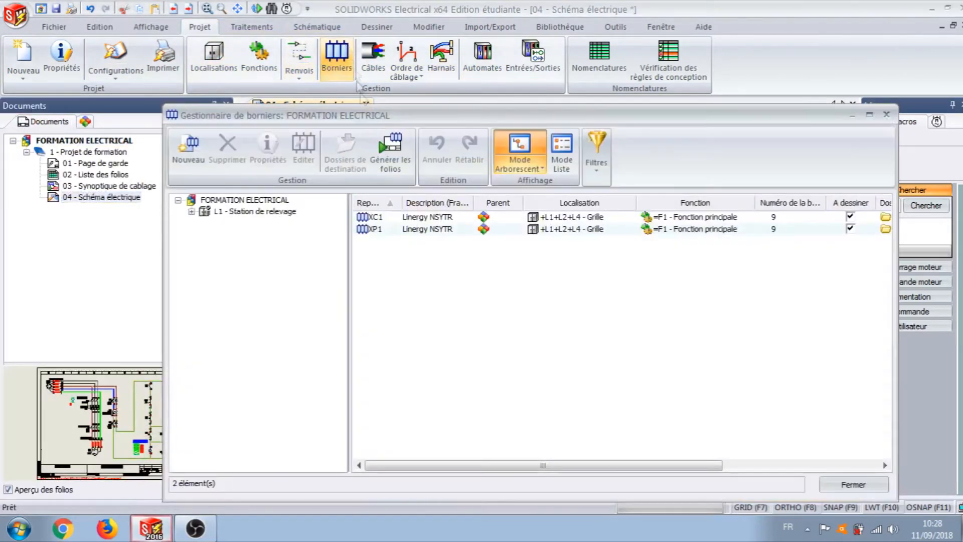
Step: Create a folder described as Borniers in the project and assign it as the destination folder for terminal block XC1
left_click(407, 218)
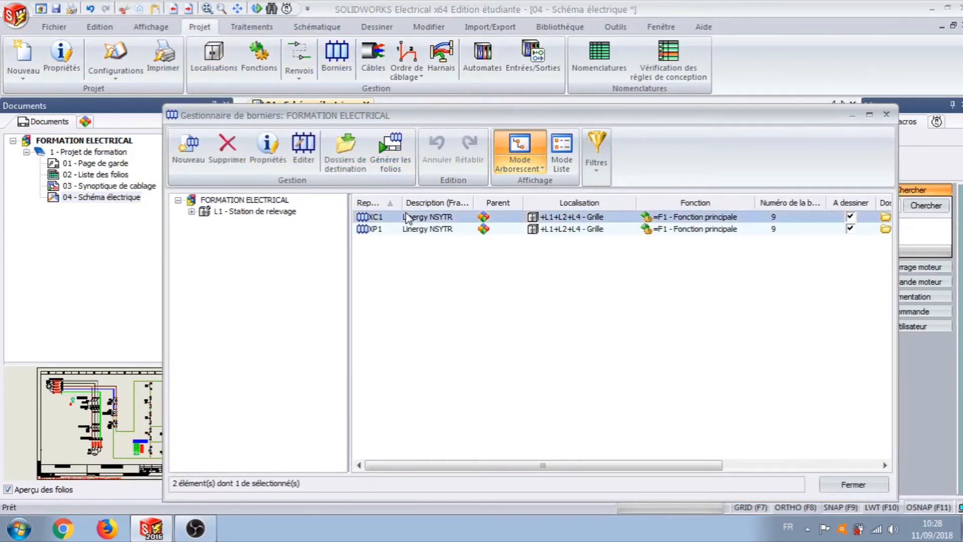
left_click(345, 148)
left_click(204, 120)
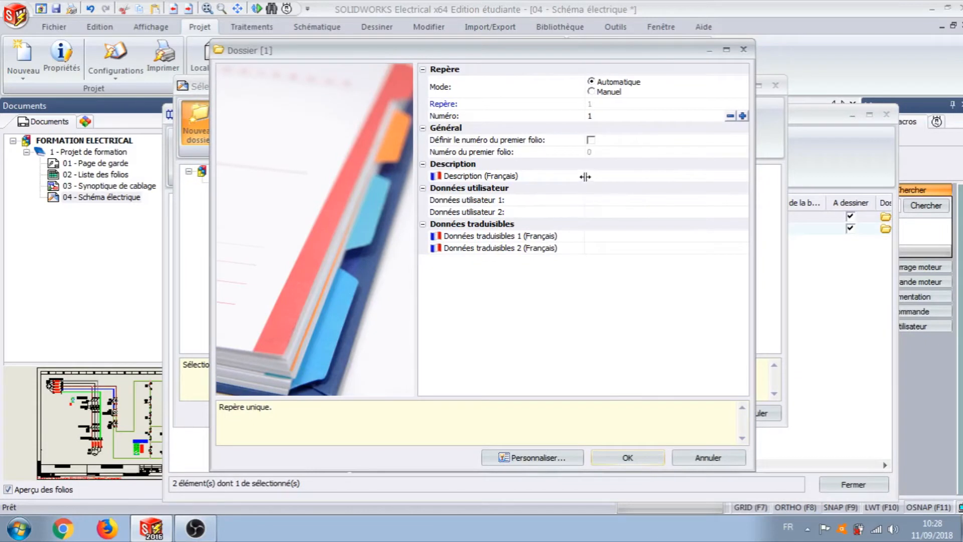
left_click(603, 177)
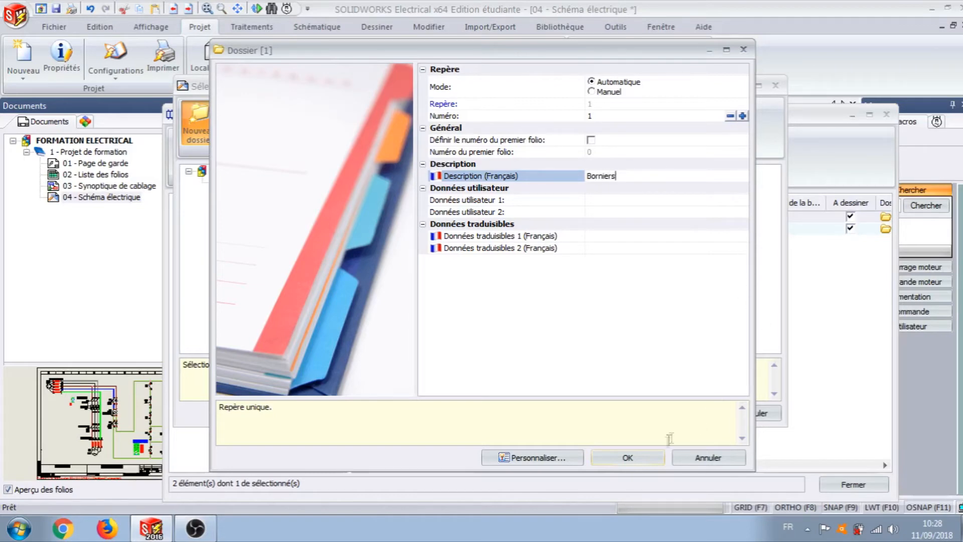
left_click(651, 461)
left_click(259, 194)
left_click(707, 414)
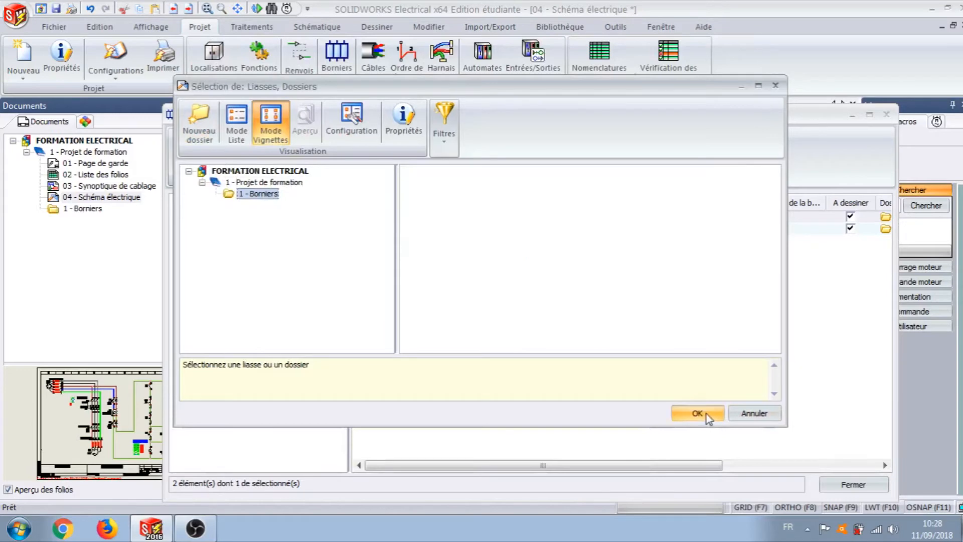
Step: Assign the Borniers folder as the destination folder for terminal block XP1
left_click(419, 230)
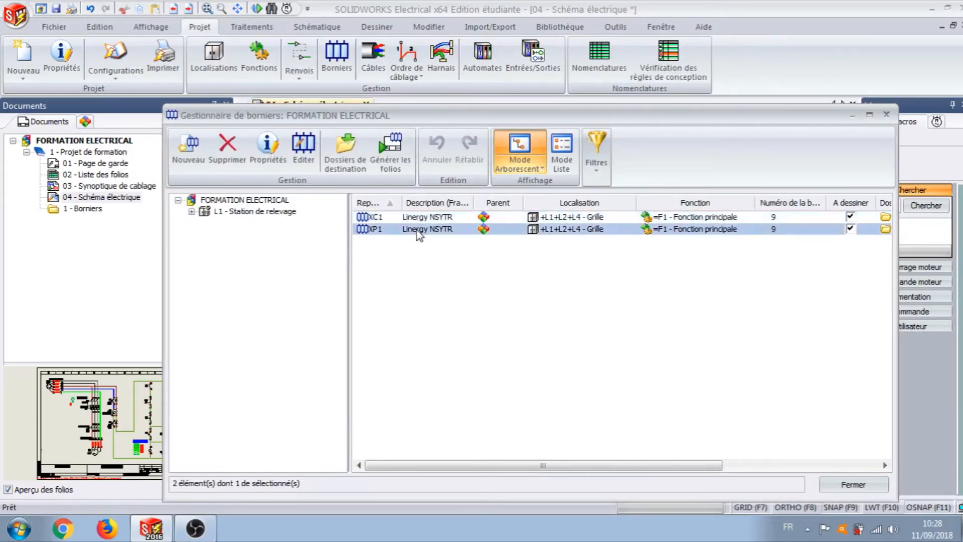
left_click(334, 146)
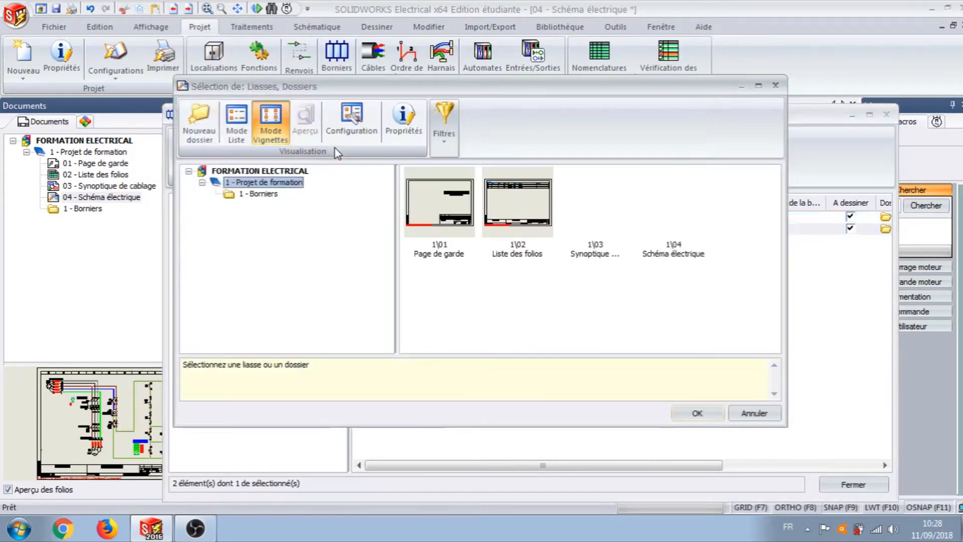
left_click(262, 194)
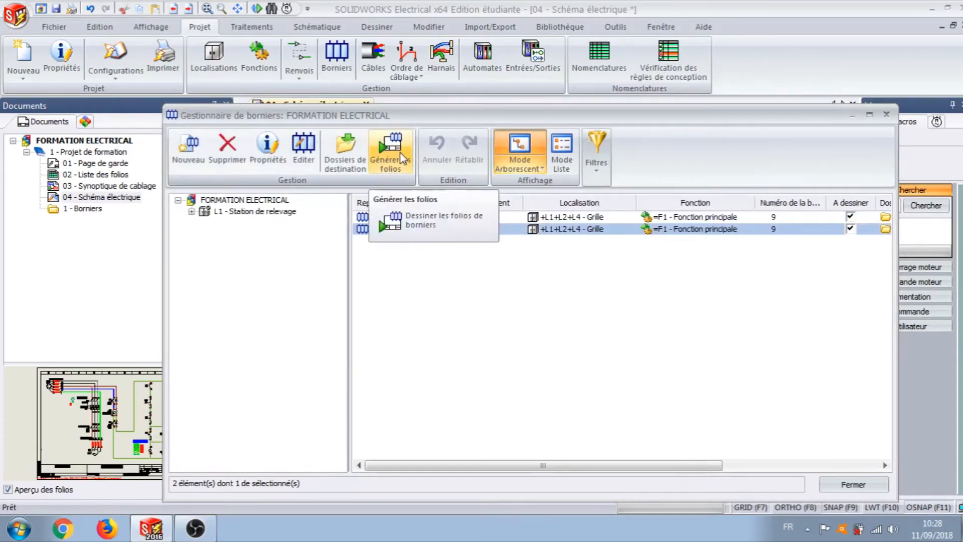
Step: Generate the drawing folios for terminal blocks XC1 and XP1, and close the terminal block manager
left_click(400, 153)
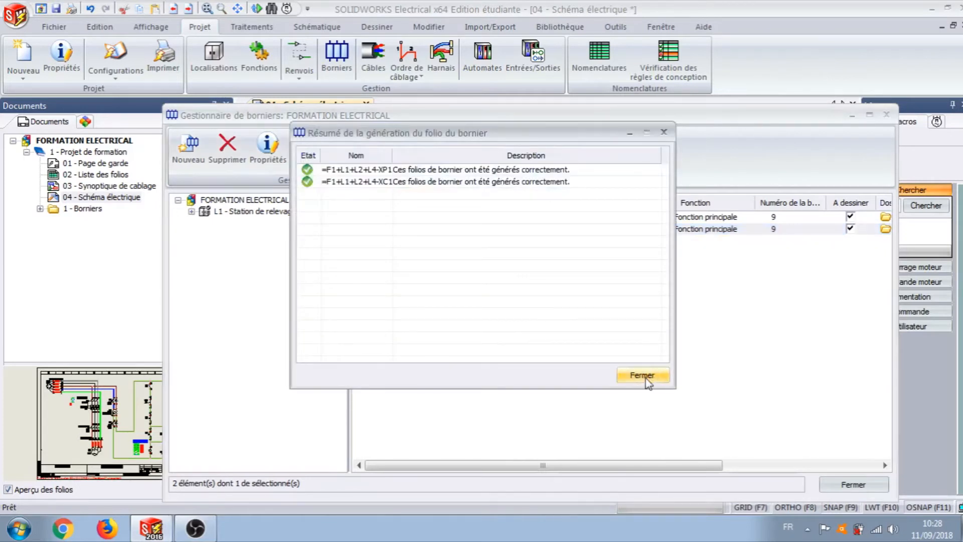
left_click(640, 375)
left_click(851, 486)
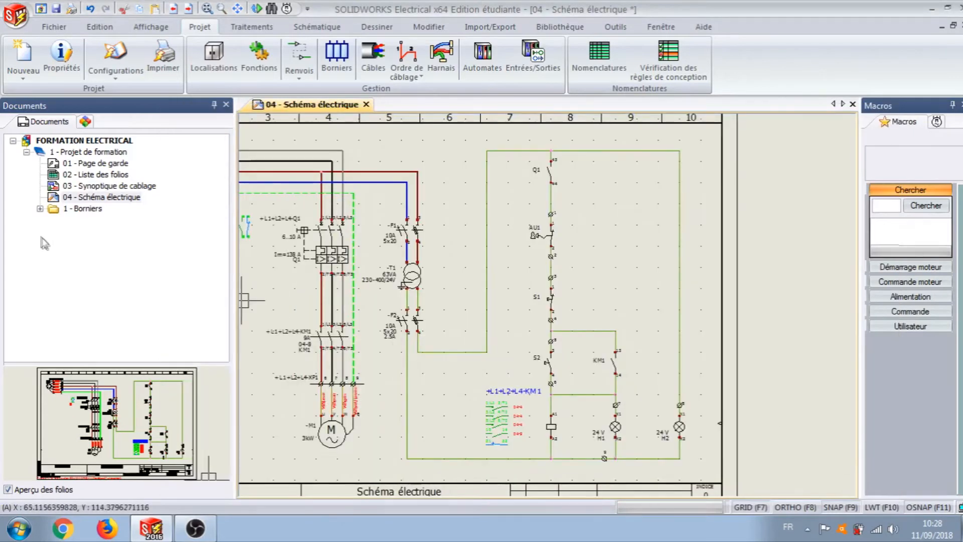
Step: Open the generated XC1 and XP1 folios from the Borniers folder and examine their terminal block layouts
left_click(39, 209)
double_click(87, 221)
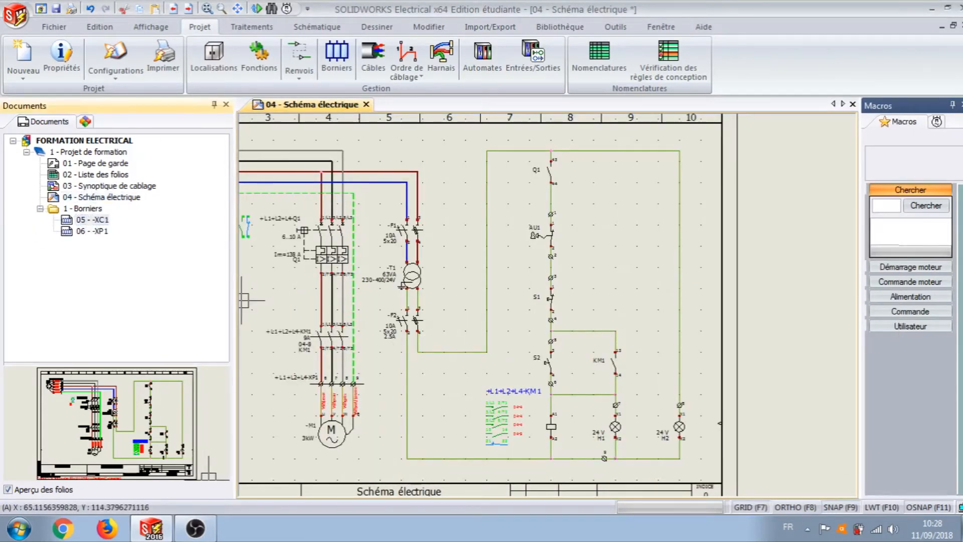
scroll(557, 277, "up", 2)
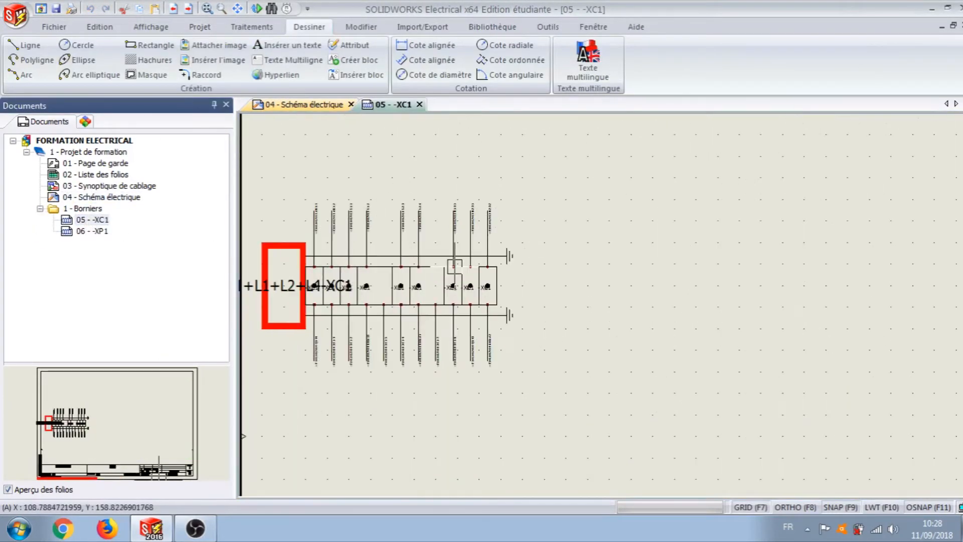
double_click(86, 231)
scroll(371, 301, "down", 3)
scroll(430, 294, "up", 2)
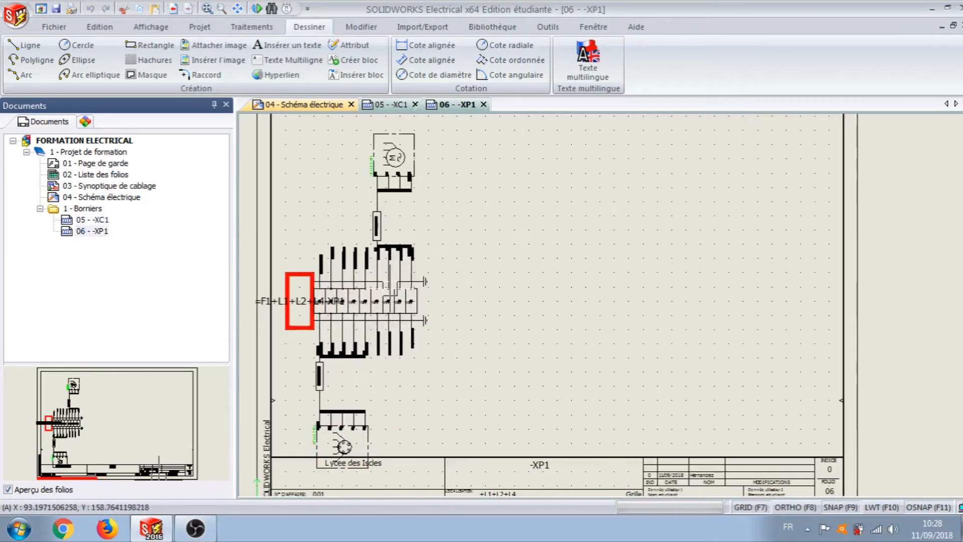
Step: Edit terminal block XC1 and set the terminal block orientation to Vertical in its folio drawing configuration
left_click(200, 27)
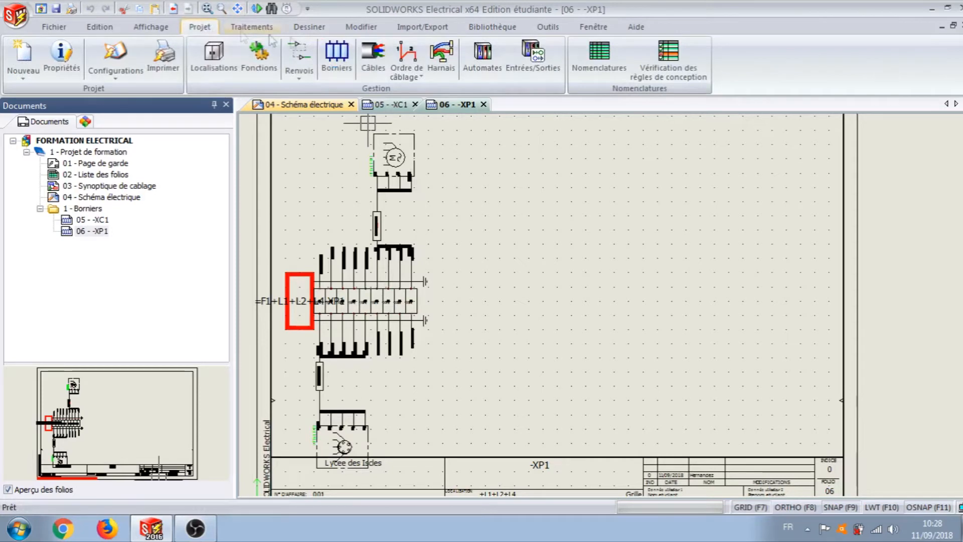
left_click(333, 52)
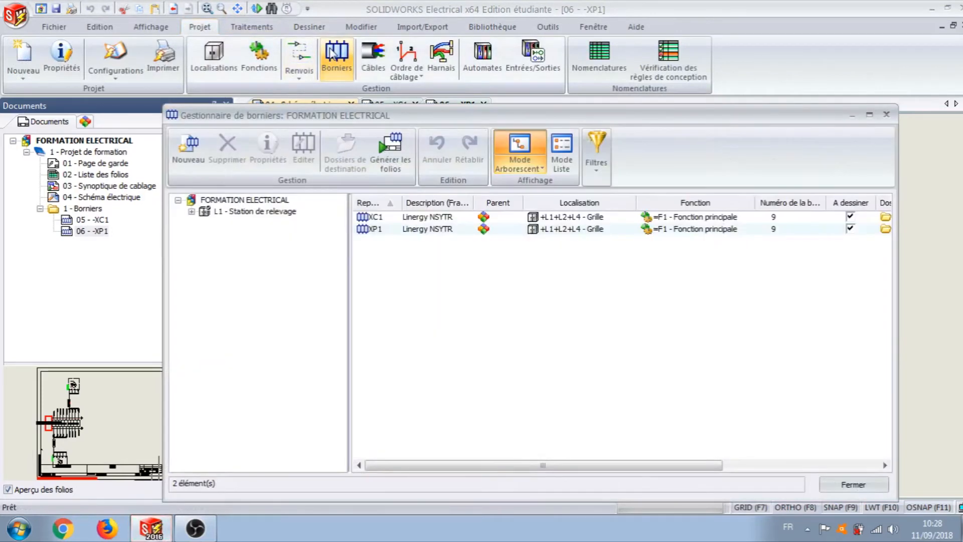
left_click(431, 220)
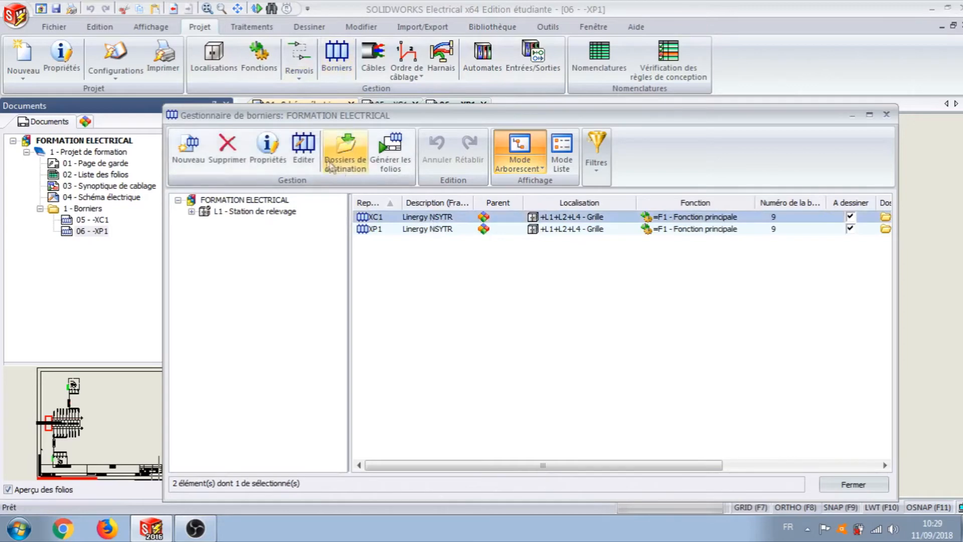
left_click(311, 155)
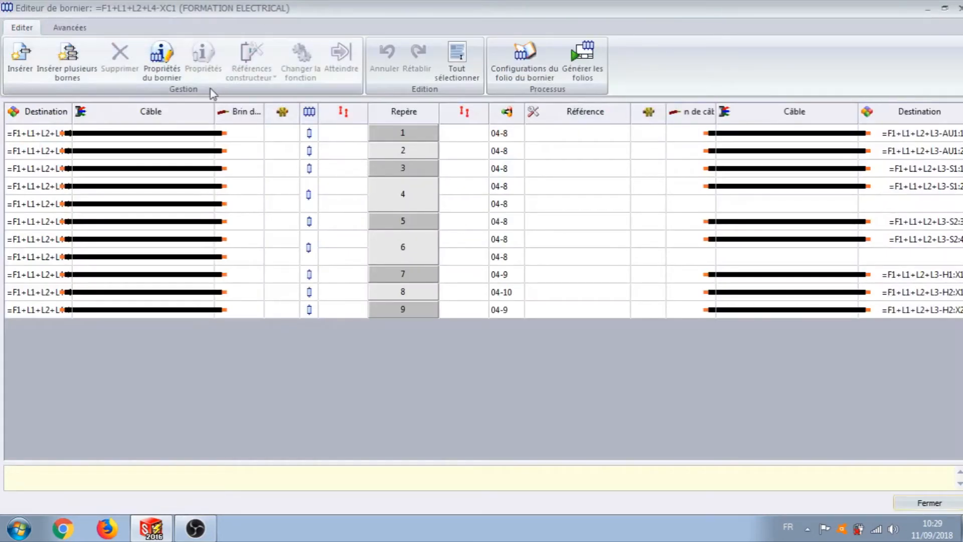
left_click(520, 64)
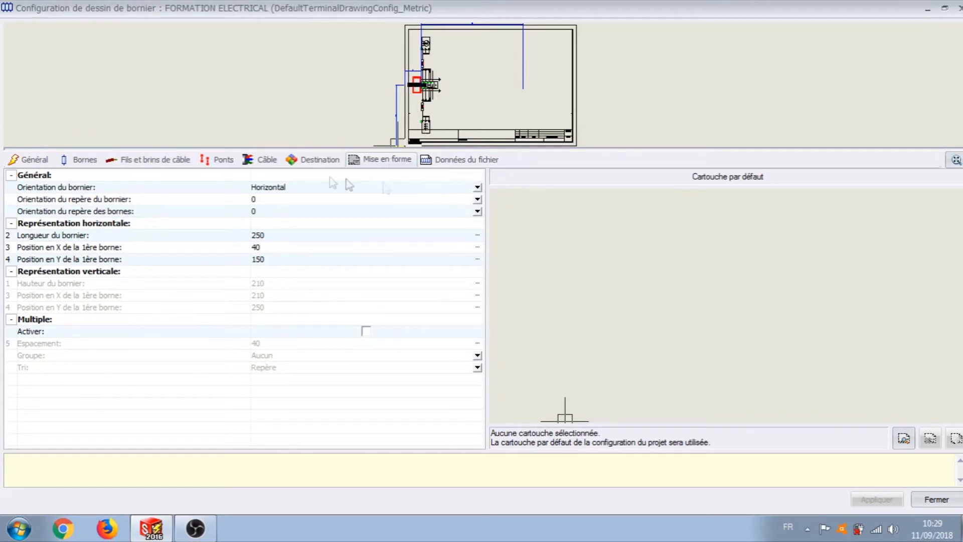
left_click(476, 187)
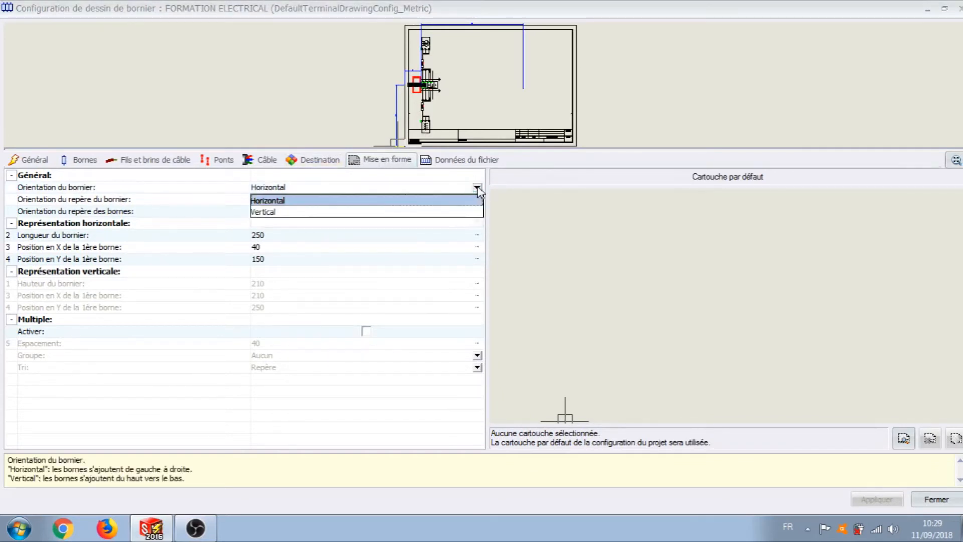
left_click(295, 213)
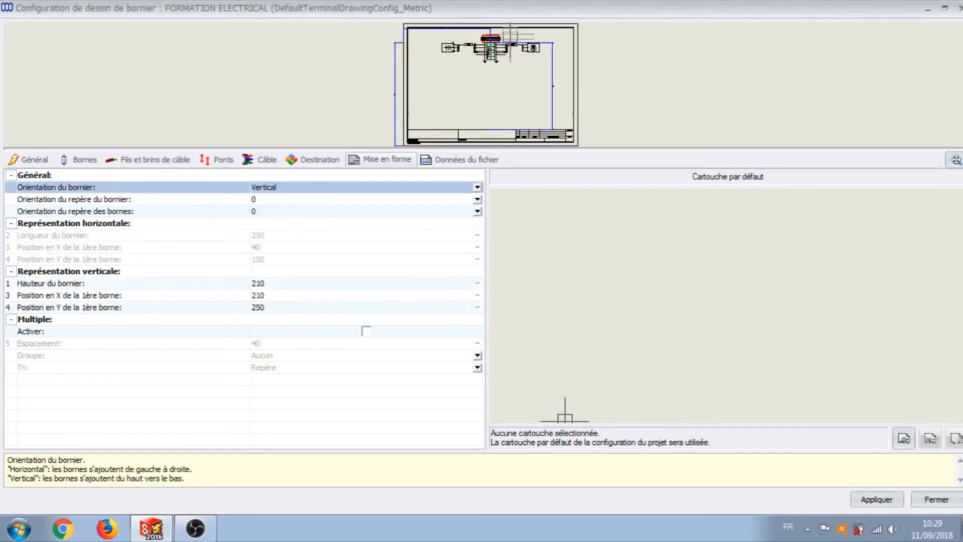
left_click(876, 501)
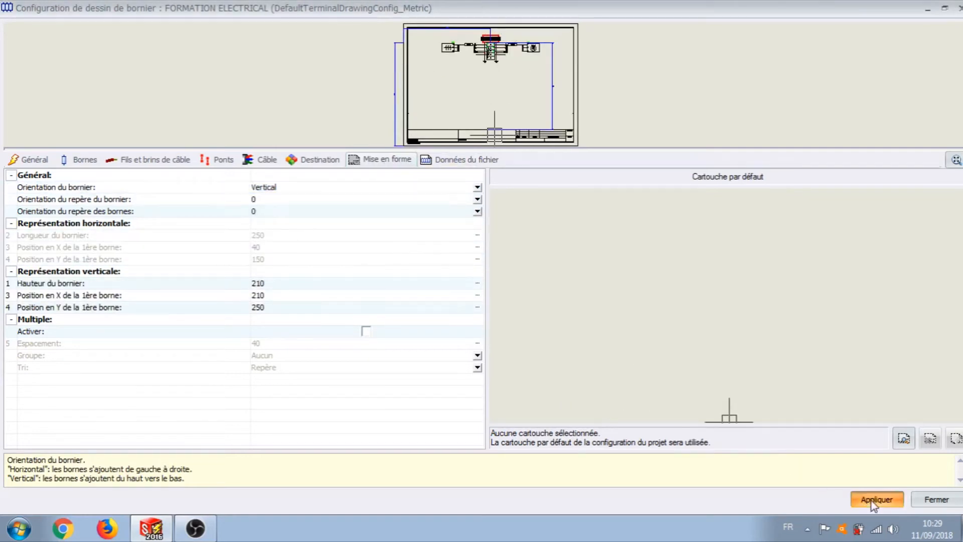
left_click(934, 499)
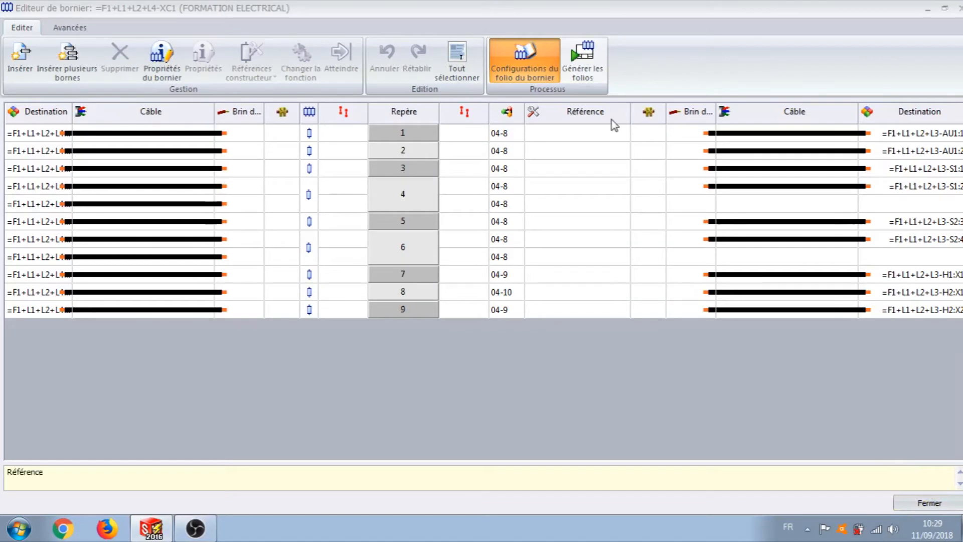
Step: Regenerate the XC1 folio from the terminal block editor and close the editor
left_click(589, 65)
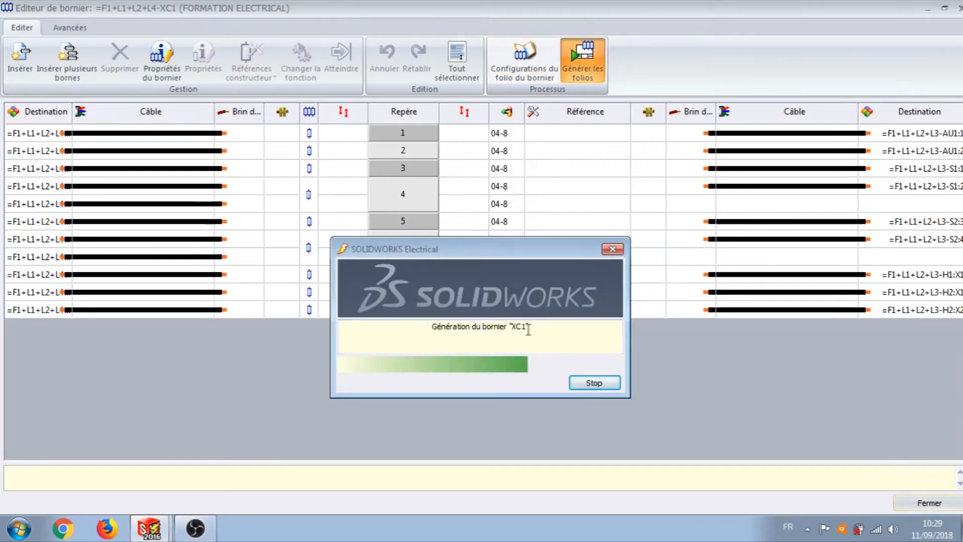
left_click(640, 375)
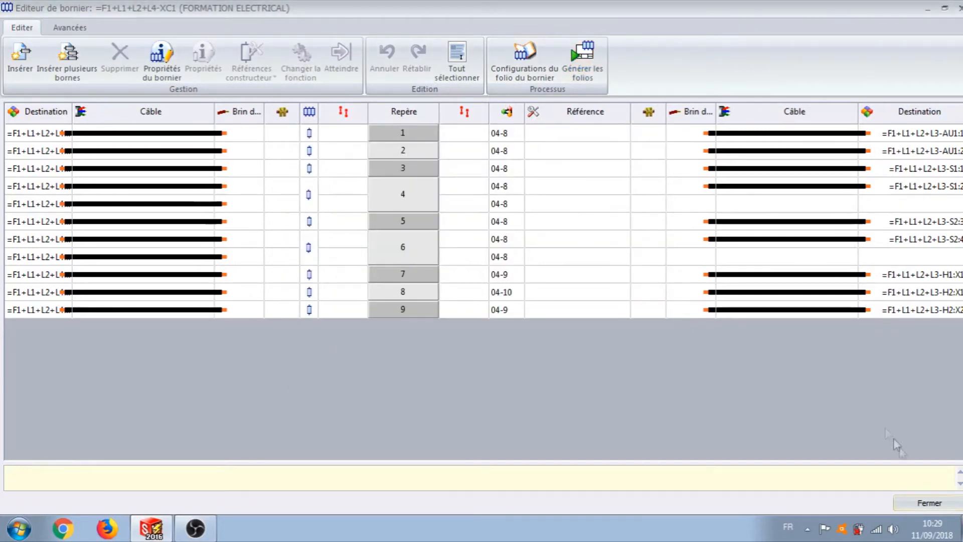
left_click(929, 503)
Step: Regenerate the folios of all terminal blocks from the terminal block manager, and close the manager
left_click(401, 231)
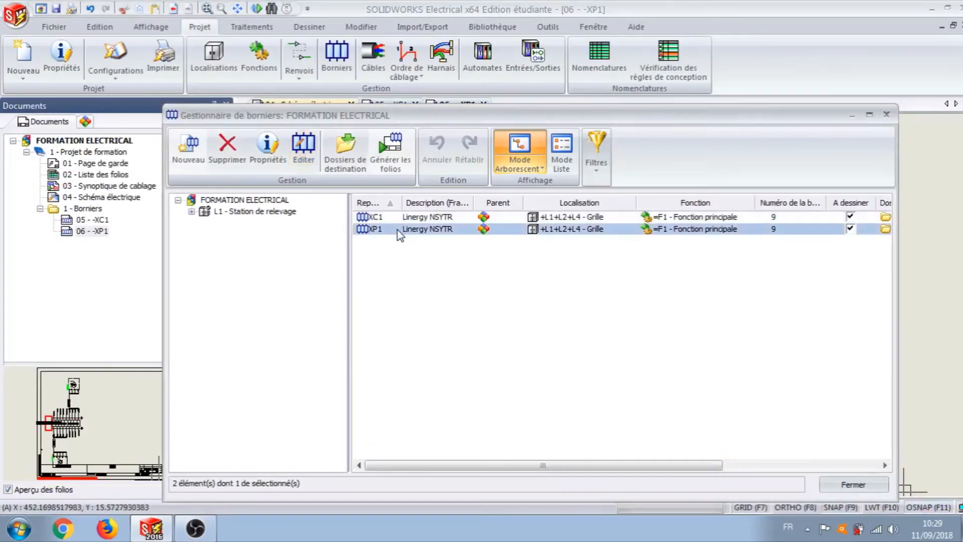
right_click(429, 232)
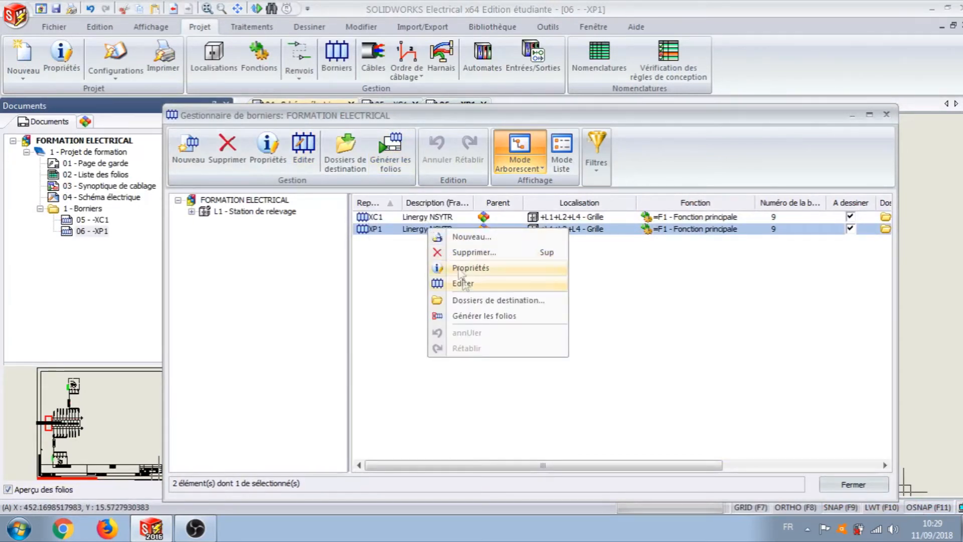
left_click(394, 151)
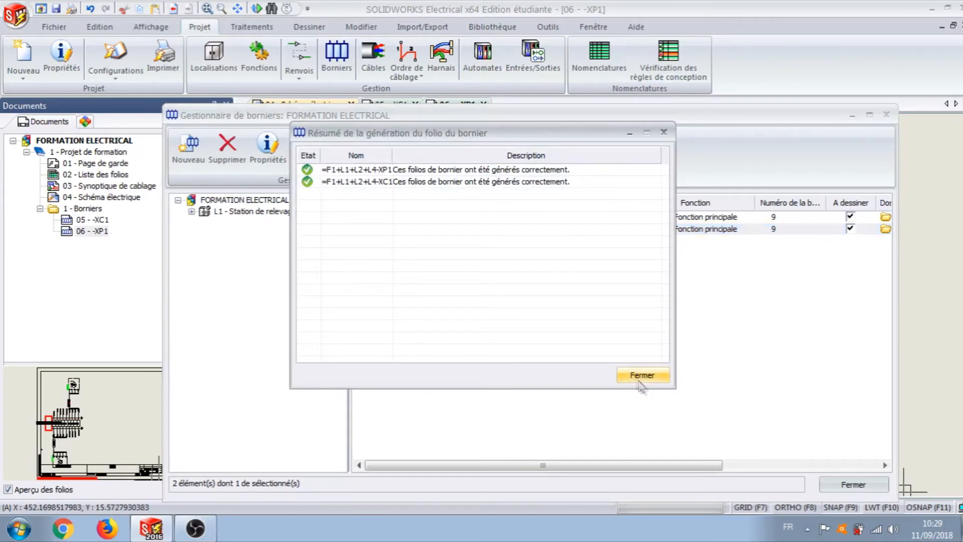
left_click(639, 375)
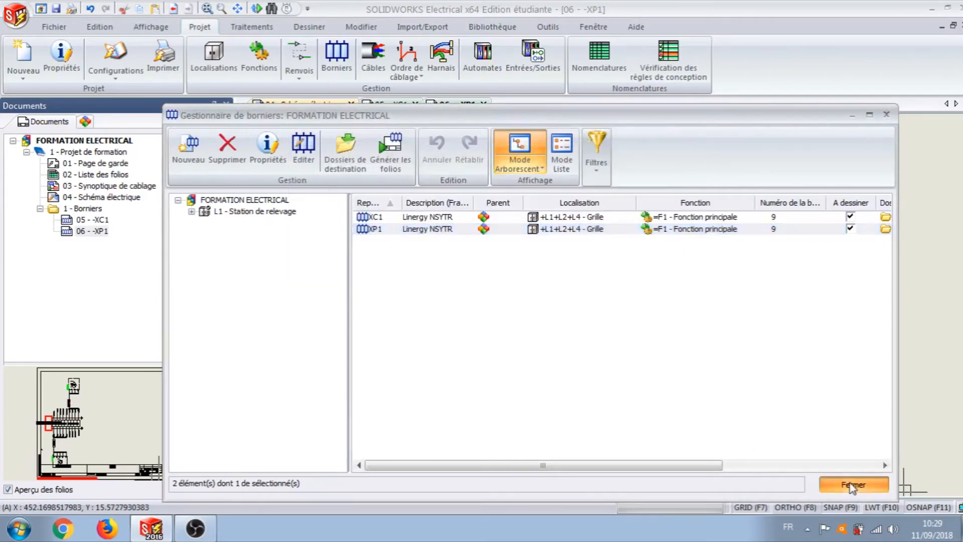
left_click(854, 484)
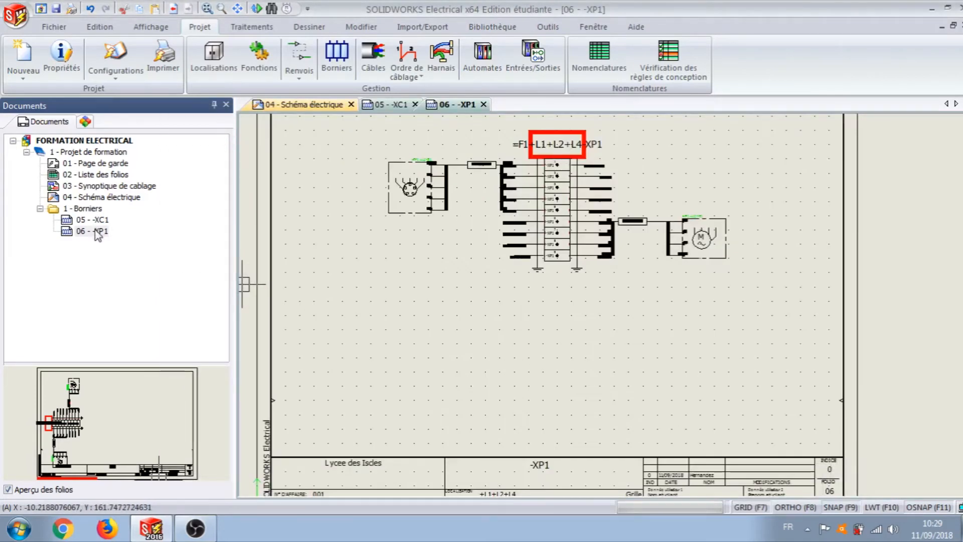
Step: Examine the regenerated vertical layouts and connections of the XP1 and XC1 folios
scroll(578, 258, "up", 2)
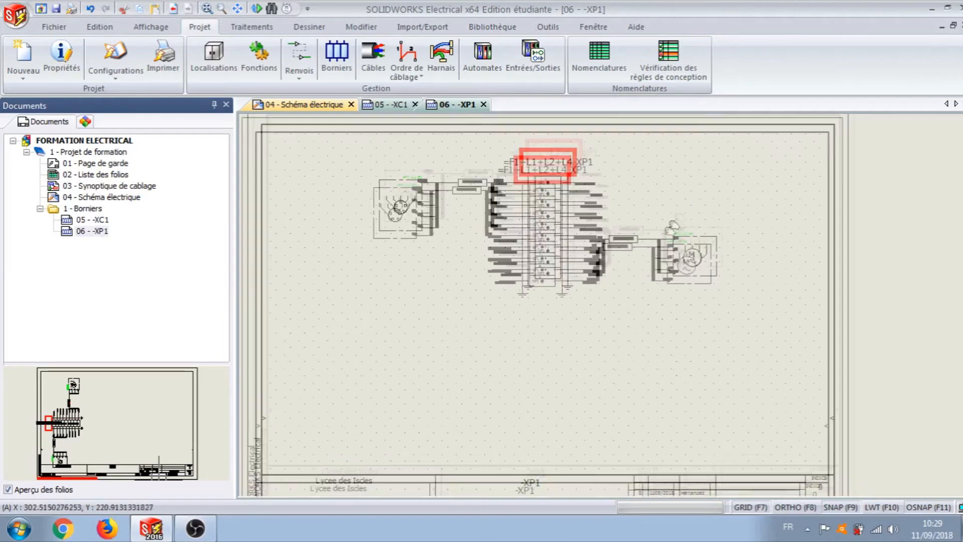
scroll(578, 258, "up", 2)
scroll(563, 285, "down", 1)
left_click(104, 223)
double_click(104, 222)
scroll(793, 273, "down", 1)
middle_click_drag(831, 231, 649, 362)
scroll(557, 318, "up", 2)
scroll(652, 301, "up", 2)
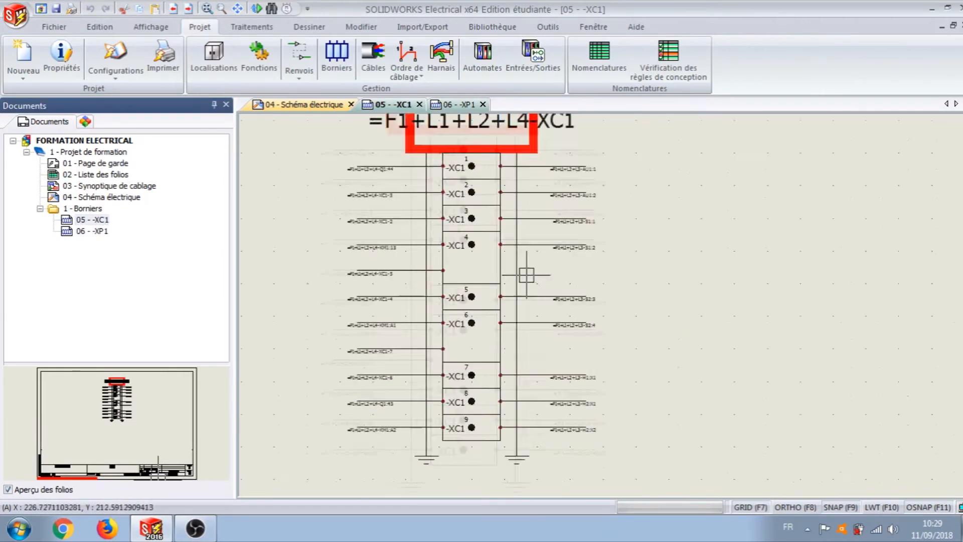
double_click(91, 232)
scroll(663, 337, "down", 1)
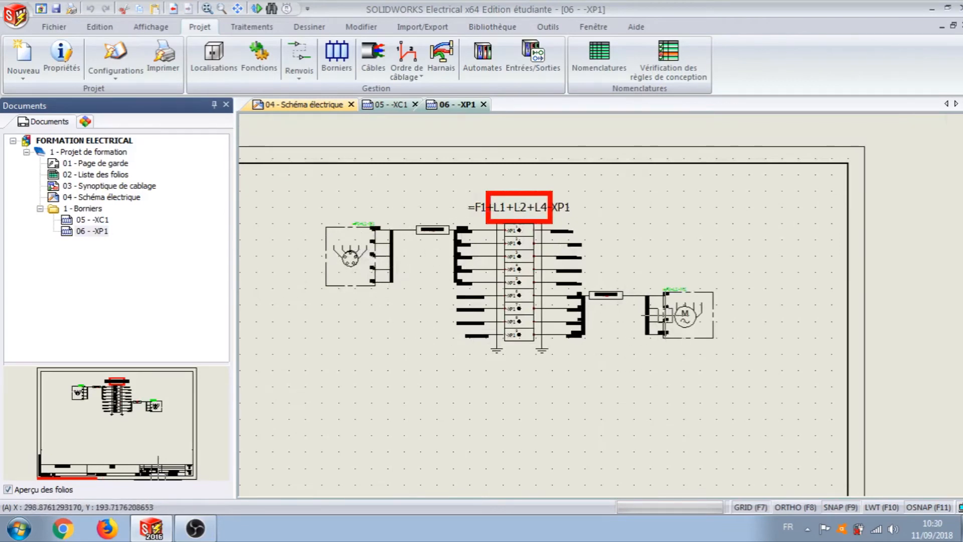
Step: Edit terminal block XP1, flip terminals 1 to 5 to move cable W1 onto the W2 side, and close the editor and manager
left_click(333, 59)
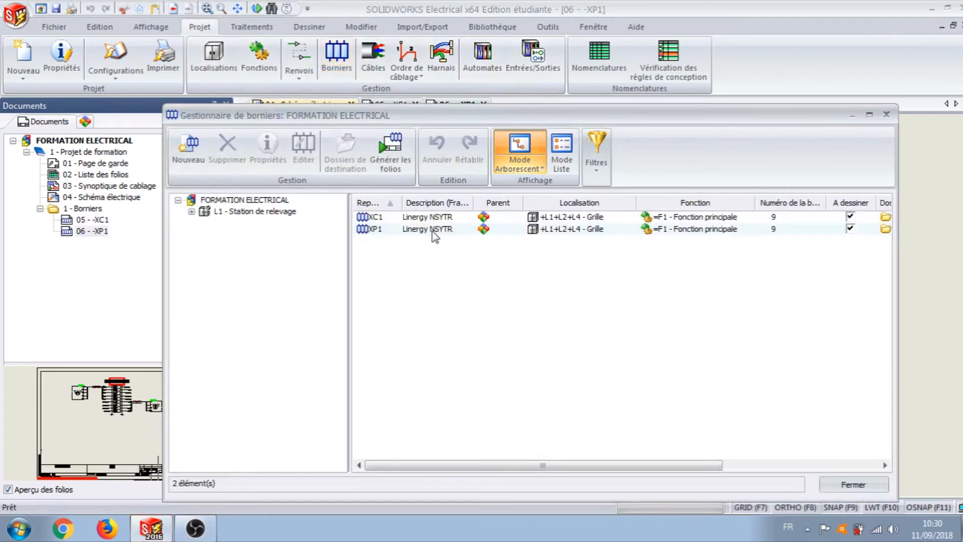
left_click(434, 231)
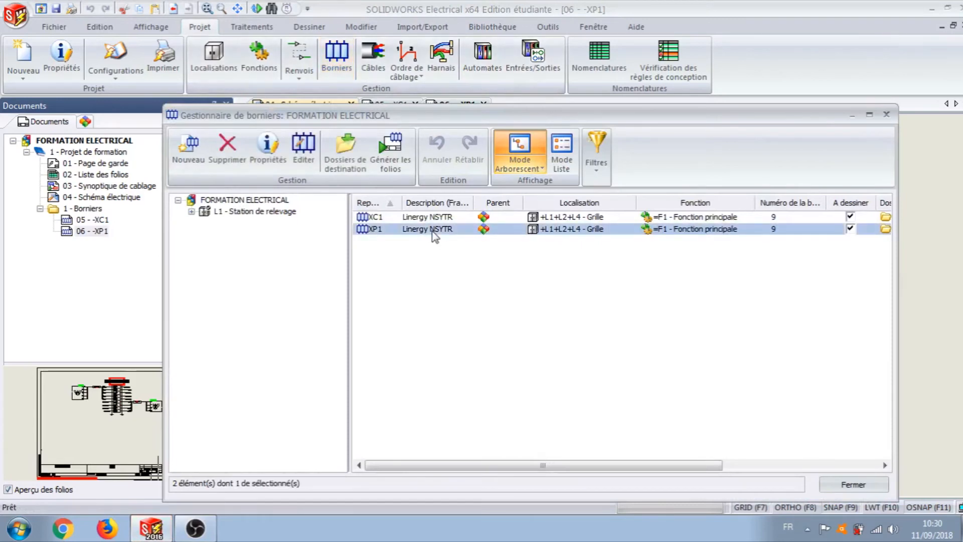
left_click(308, 150)
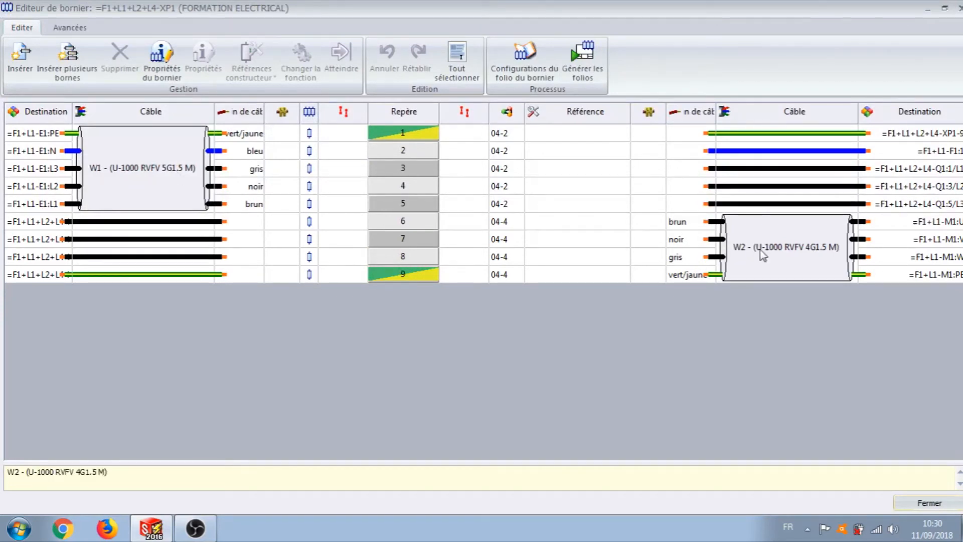
left_click(82, 30)
left_click(417, 137)
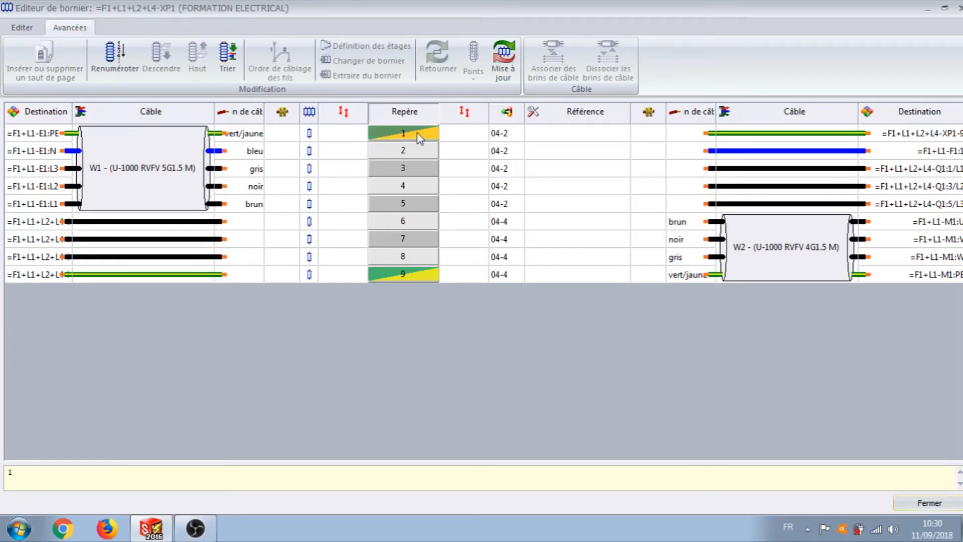
left_click(425, 202, "shift")
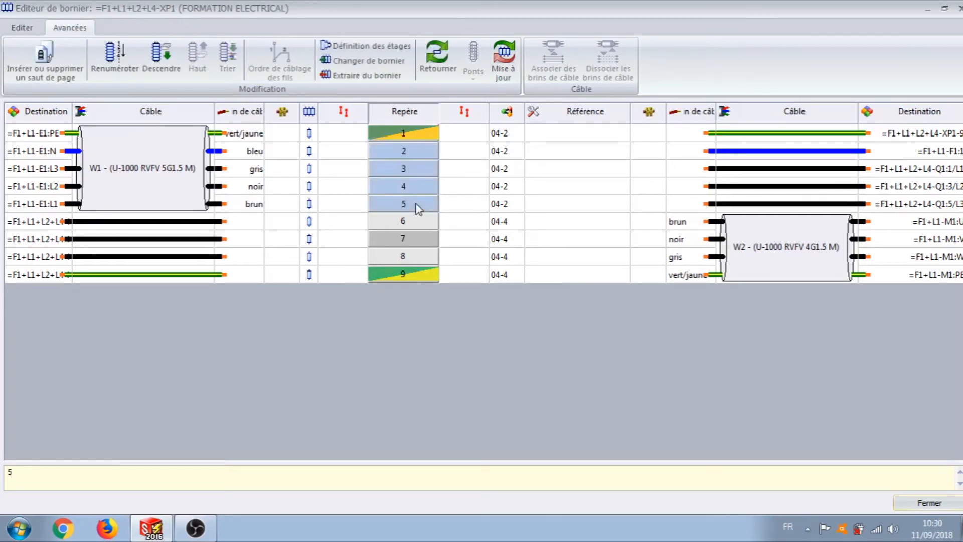
left_click(435, 57)
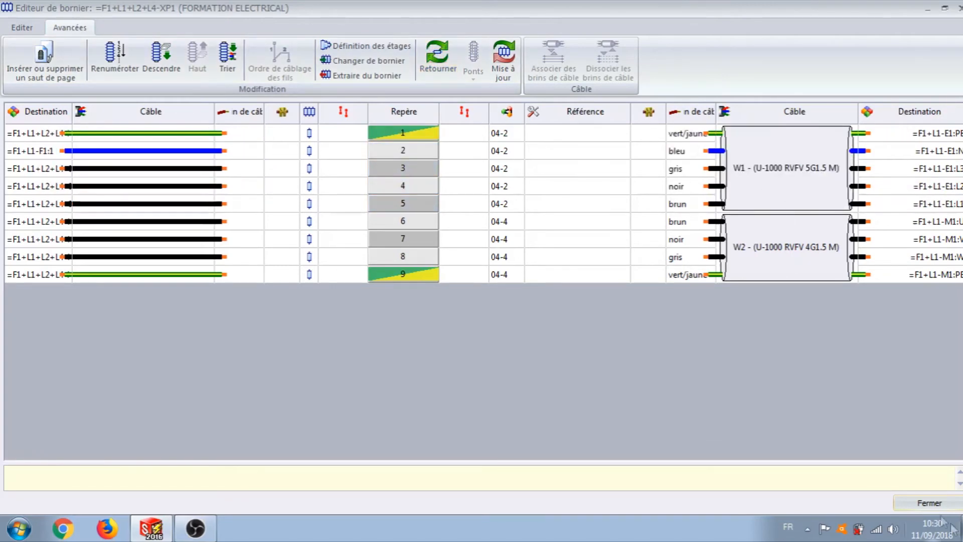
left_click(929, 503)
left_click(850, 485)
Step: Update the terminal block drawing of folio 06 - XP1 from the project tree and dismiss the generation summary
left_click(100, 232)
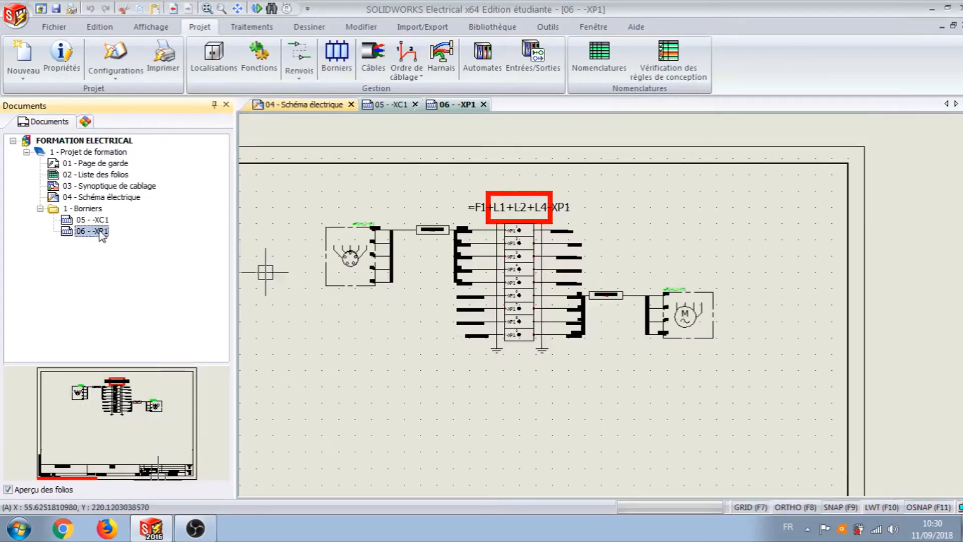
right_click(102, 234)
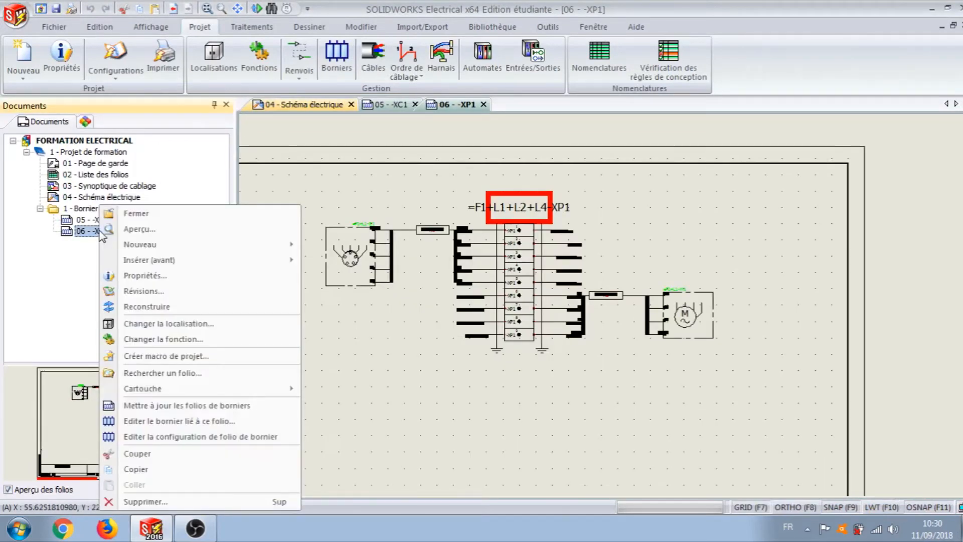
left_click(186, 406)
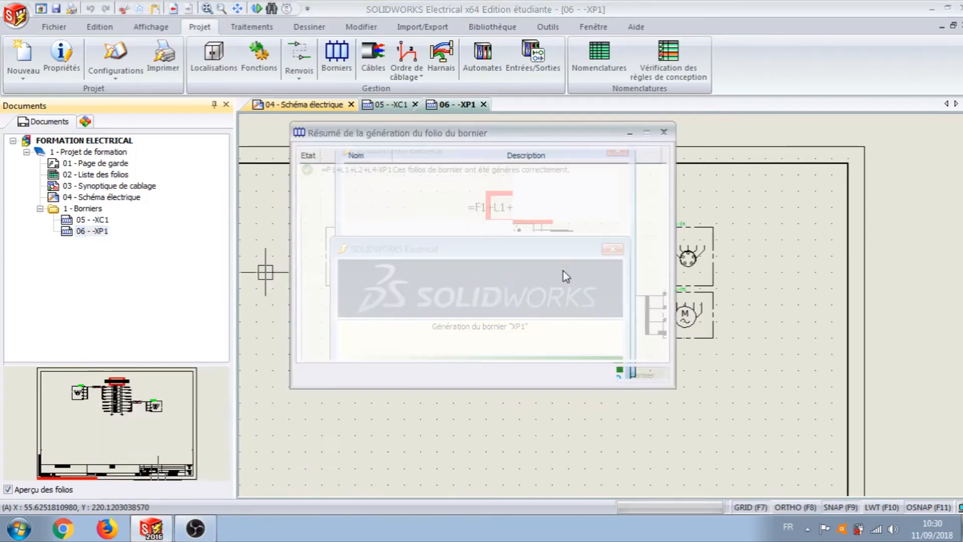
left_click(642, 380)
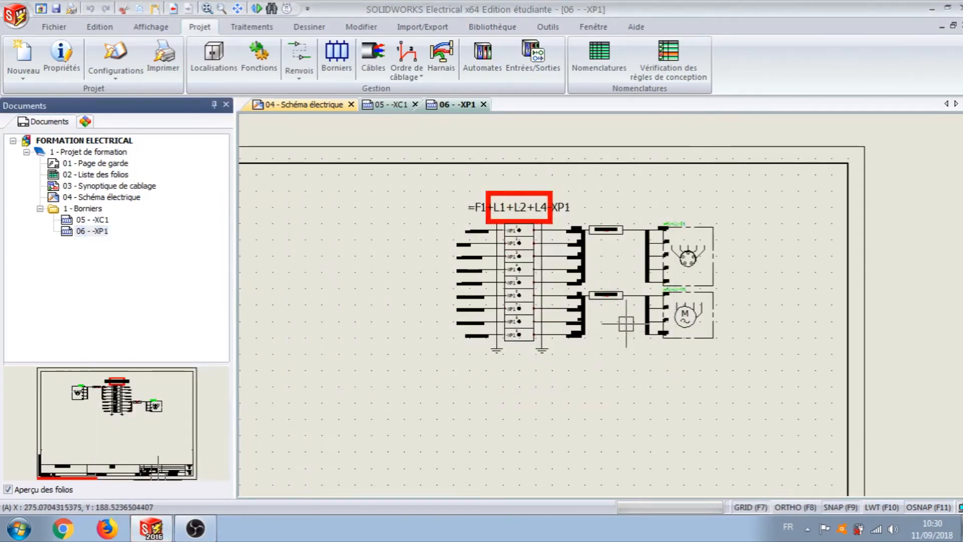
Step: Move the cable type texts of W1 and W2 just below their cable symbols on the XP1 folio
scroll(626, 324, "up", 2)
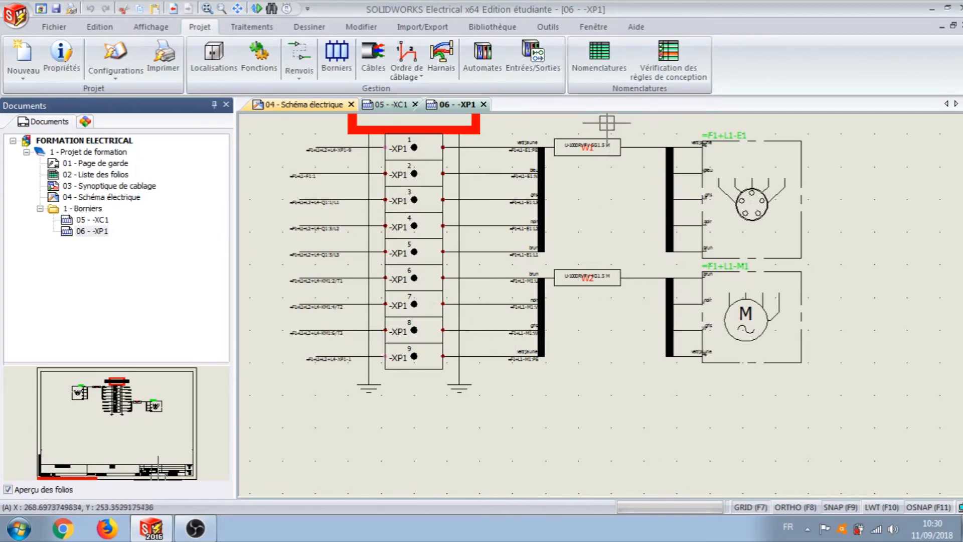
scroll(602, 140, "up", 1)
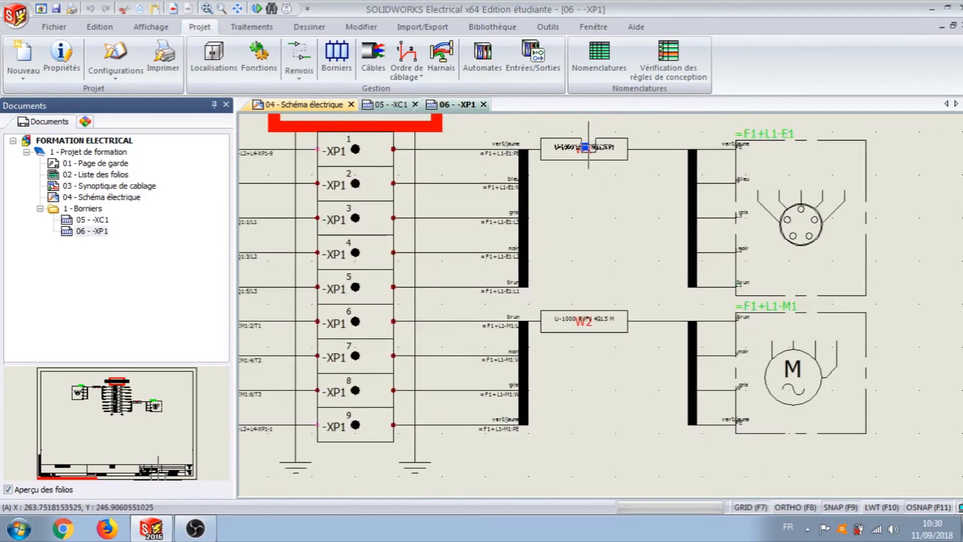
left_click(585, 147)
left_click(583, 147)
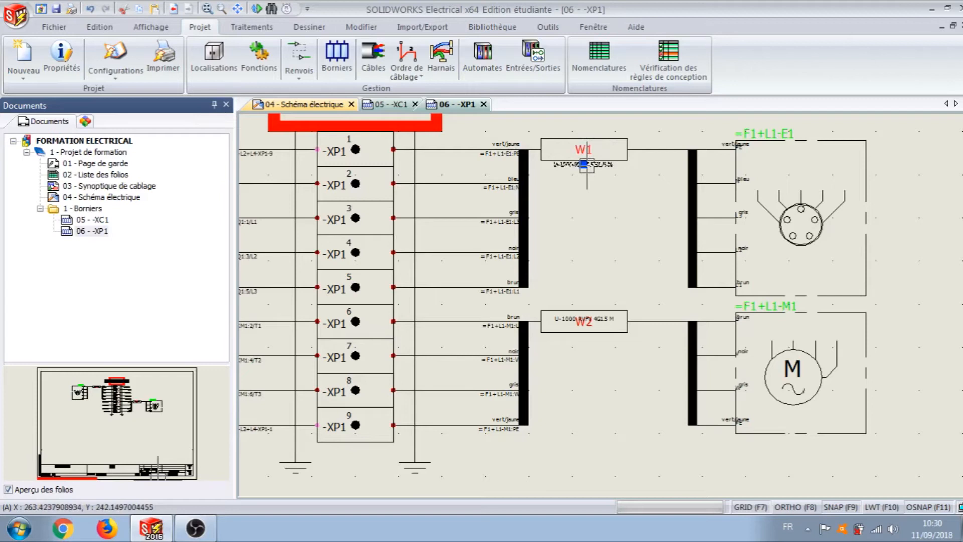
left_click(584, 320)
left_click(584, 337)
key("Escape")
scroll(596, 279, "down", 2)
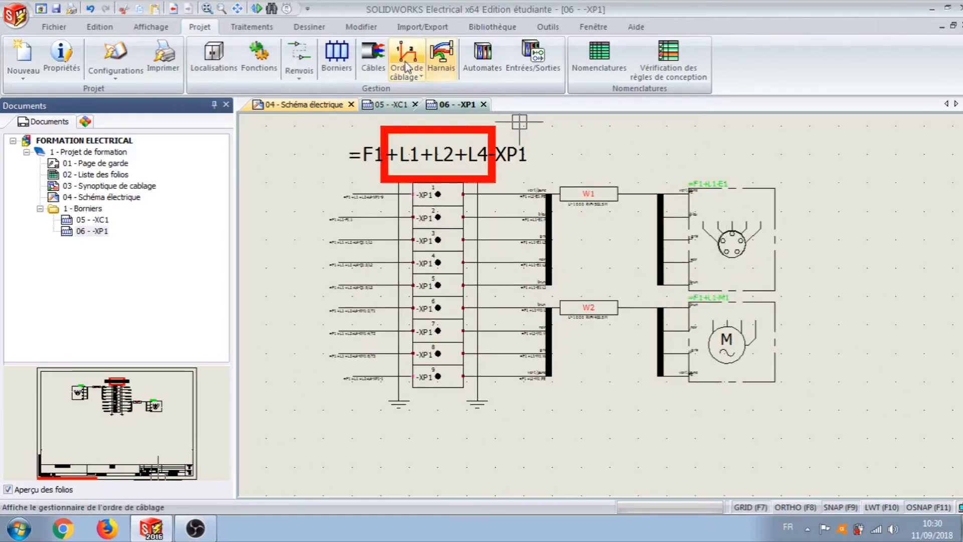
Step: Edit terminal block XC1 and open the manufacturer reference assignment for terminals 1 to 9
left_click(337, 61)
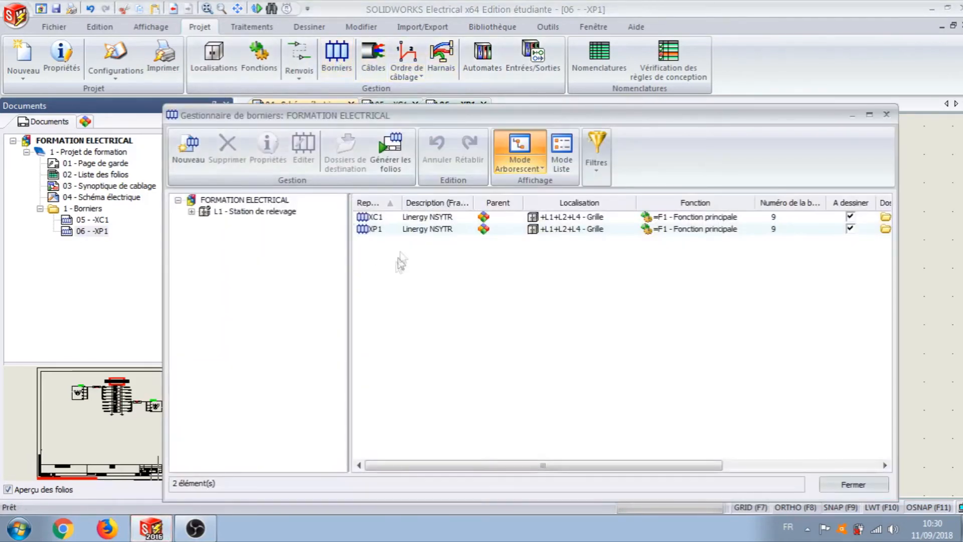
left_click(428, 219)
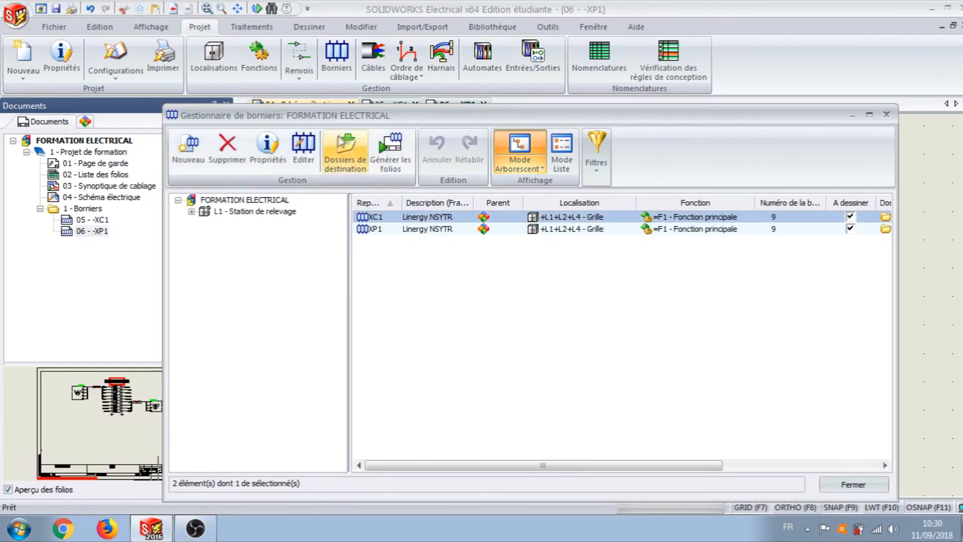
left_click(304, 145)
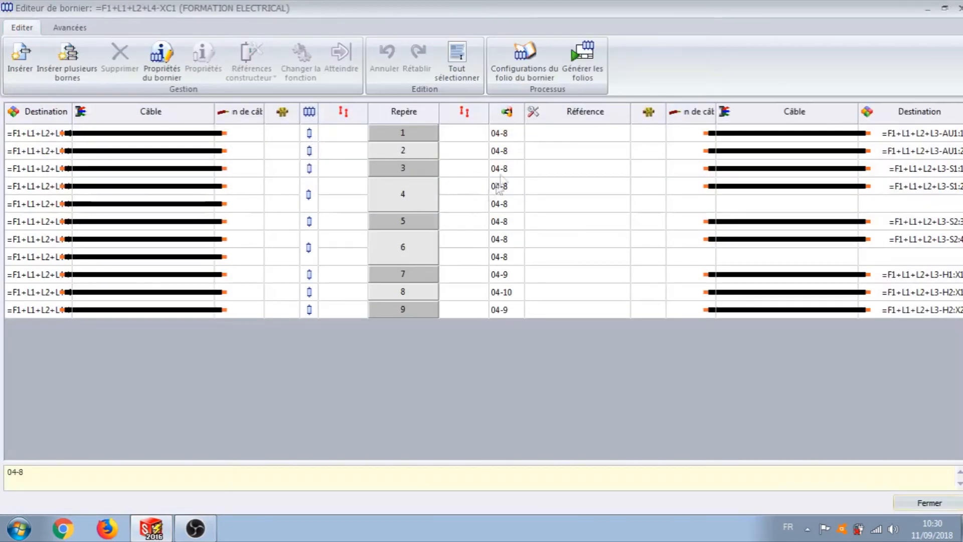
left_click(413, 135)
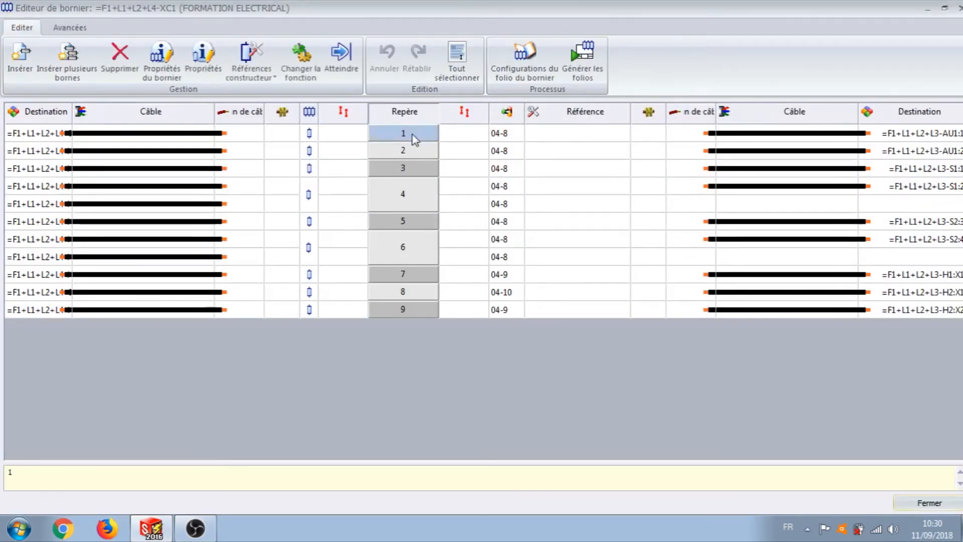
left_click(413, 308, "shift")
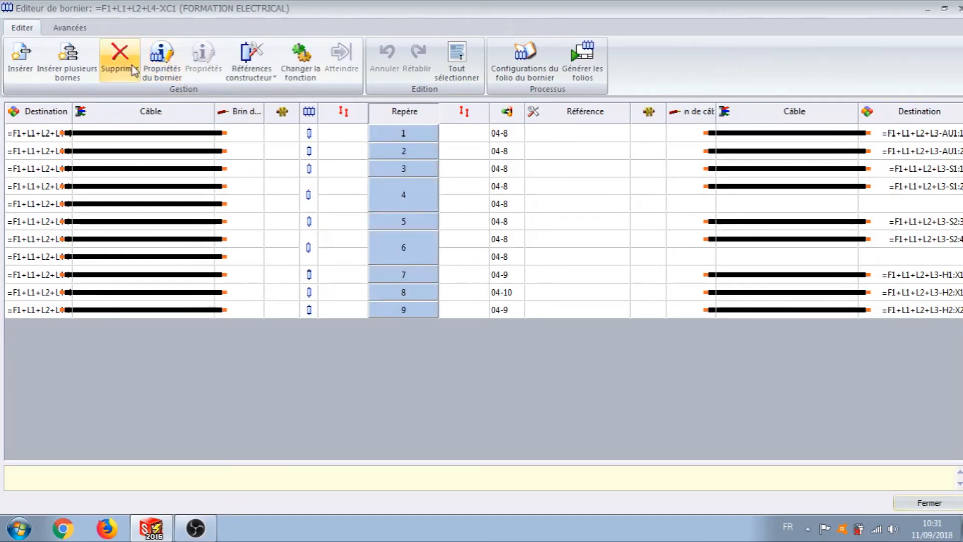
left_click(270, 79)
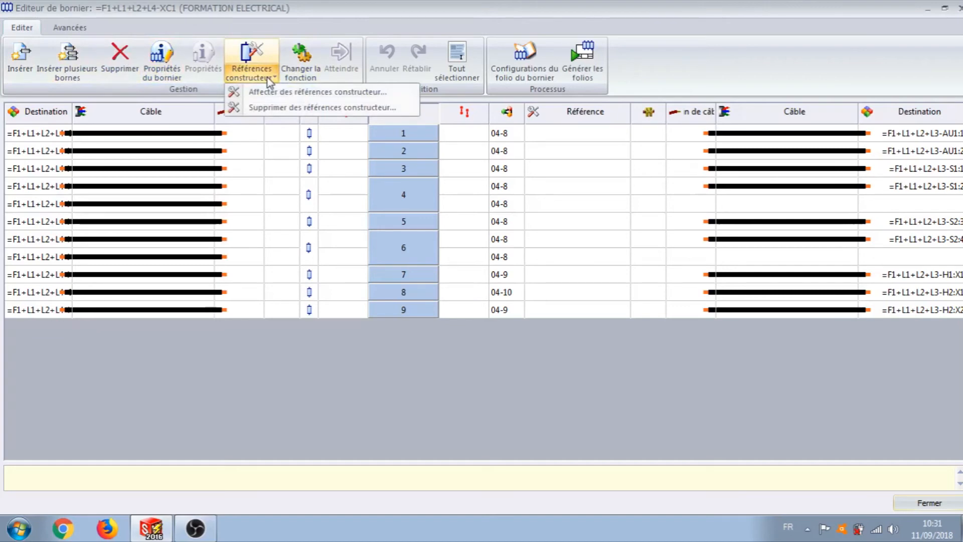
left_click(282, 94)
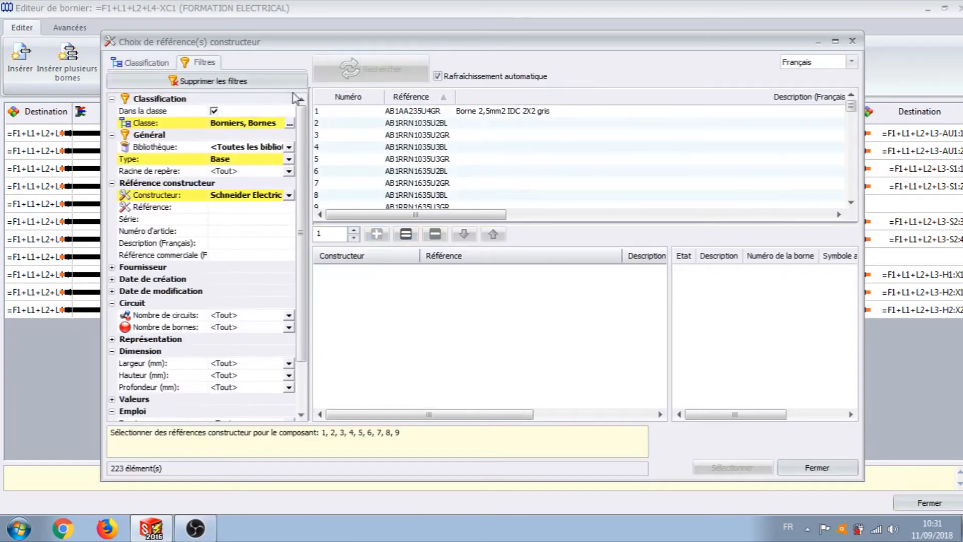
Step: Filter the references by nsytrv22, assign Schneider Electric NSYTRV22 to the selected XC1 terminals, and close the editor
left_click(239, 206)
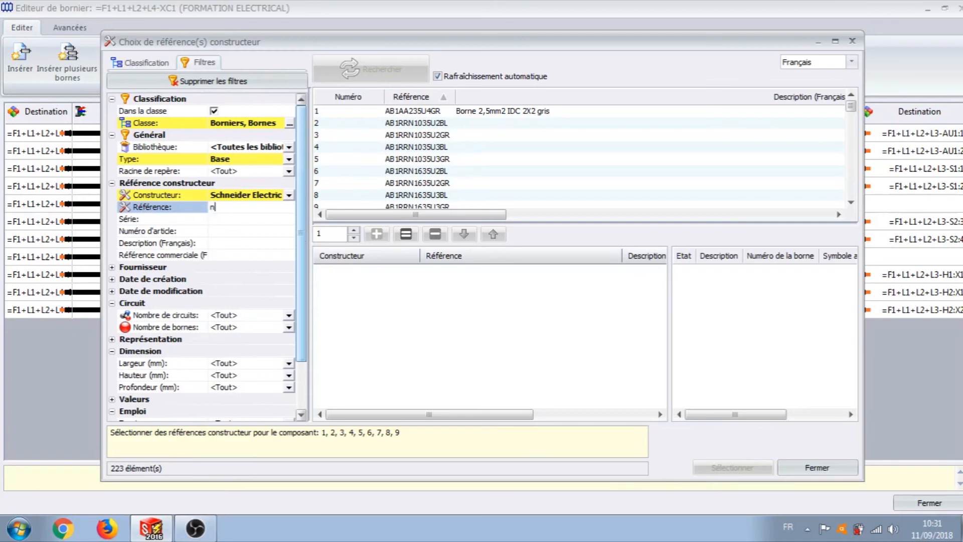
type("t")
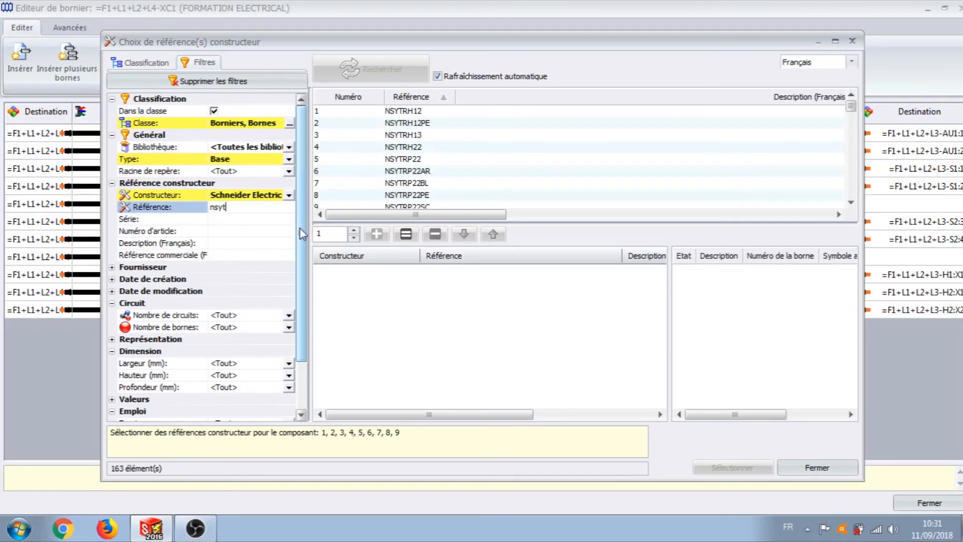
type("rv22")
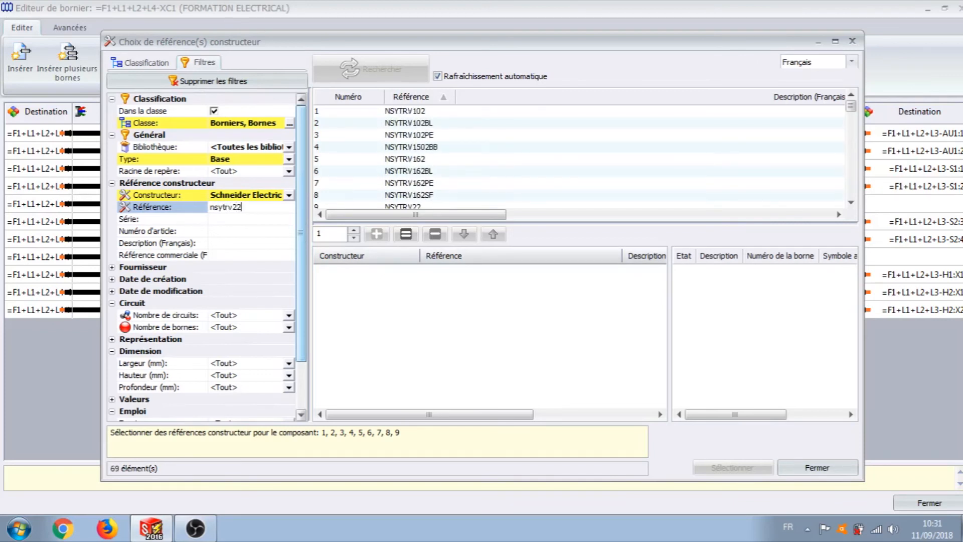
left_click(416, 112)
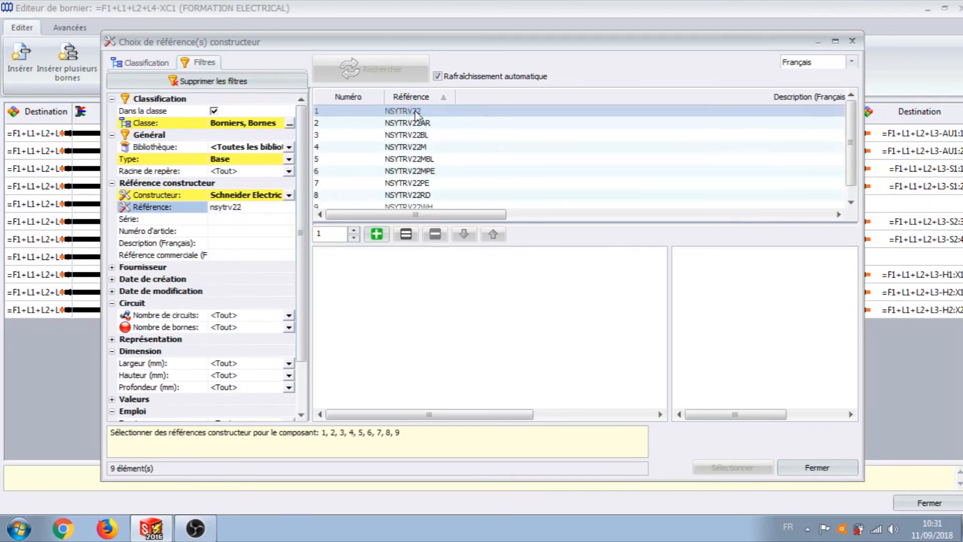
left_click(377, 234)
left_click(756, 473)
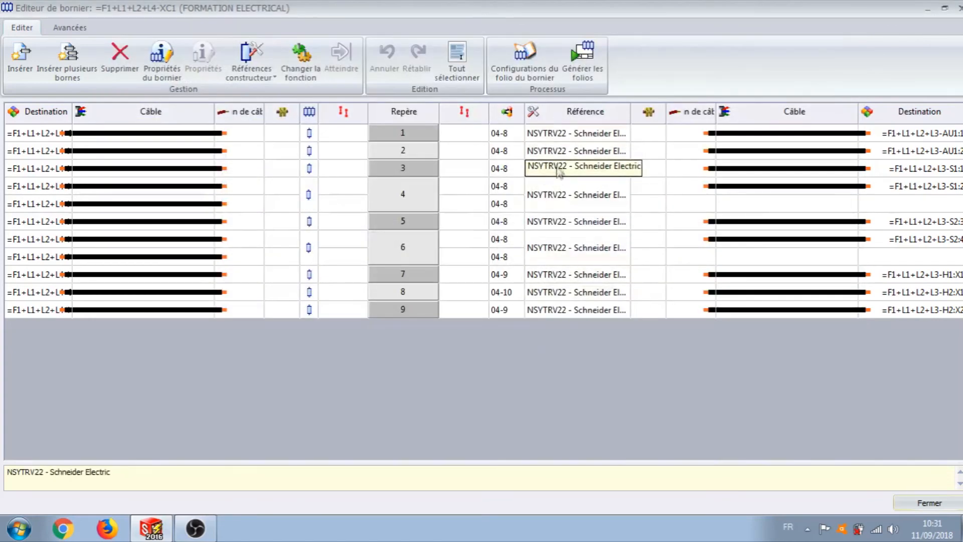
left_click(941, 506)
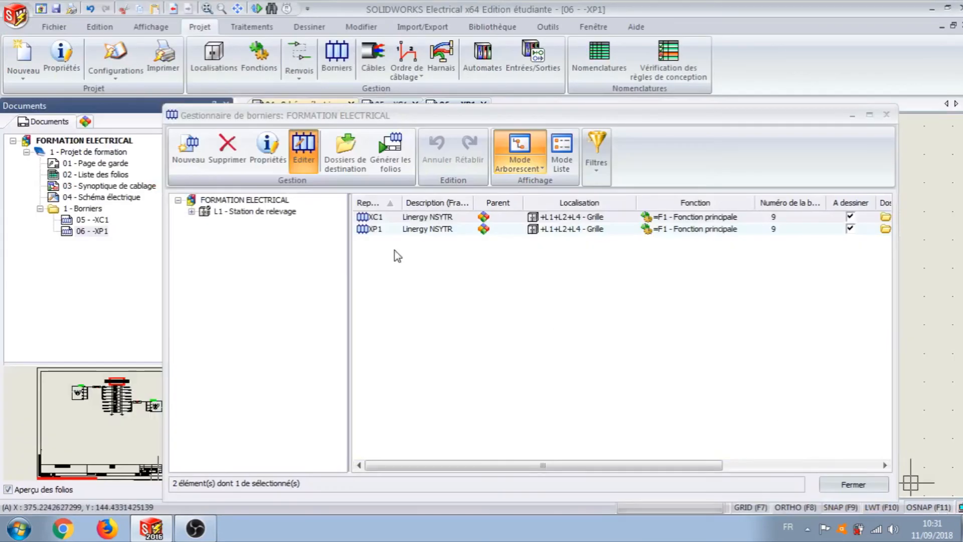
Step: Edit terminal block XP1 and open the manufacturer reference assignment for terminals 3 to 8
left_click(385, 231)
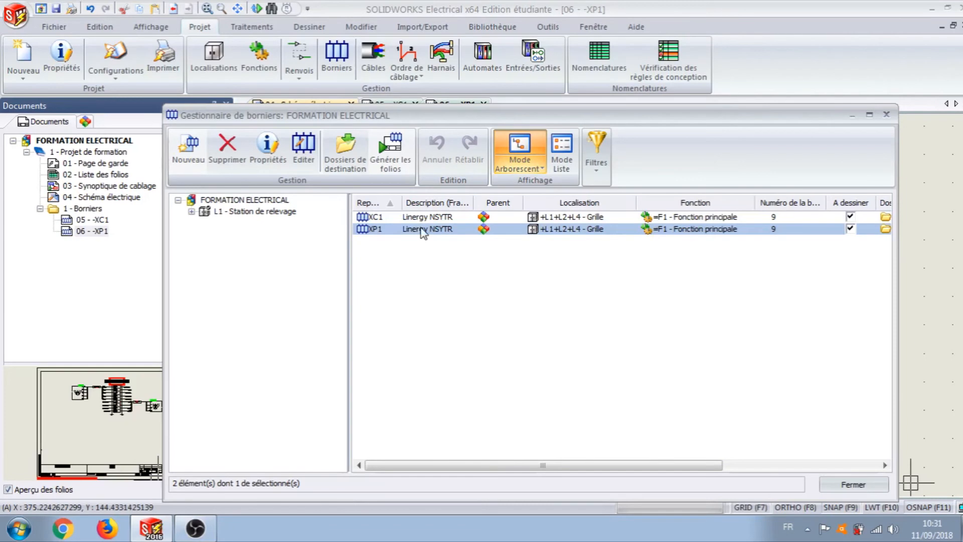
left_click(304, 151)
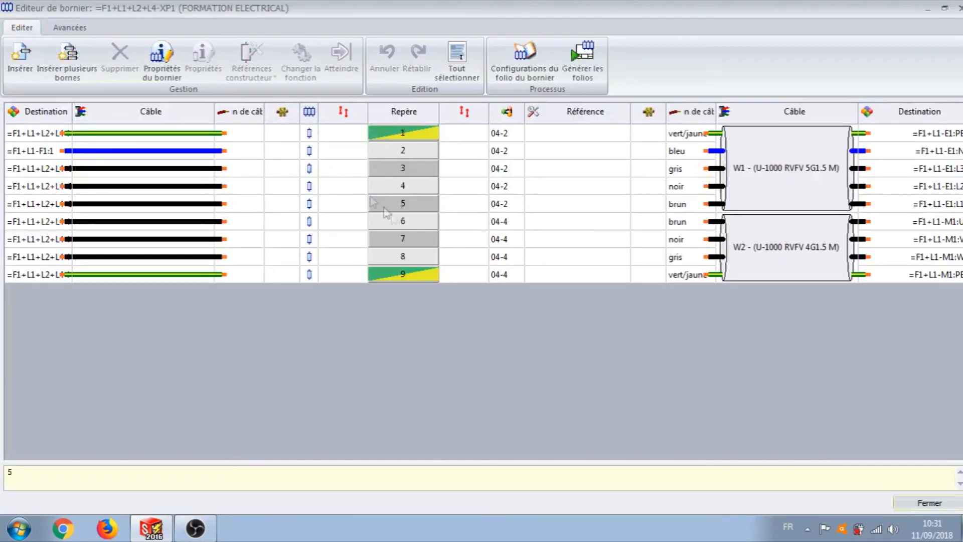
left_click(391, 169)
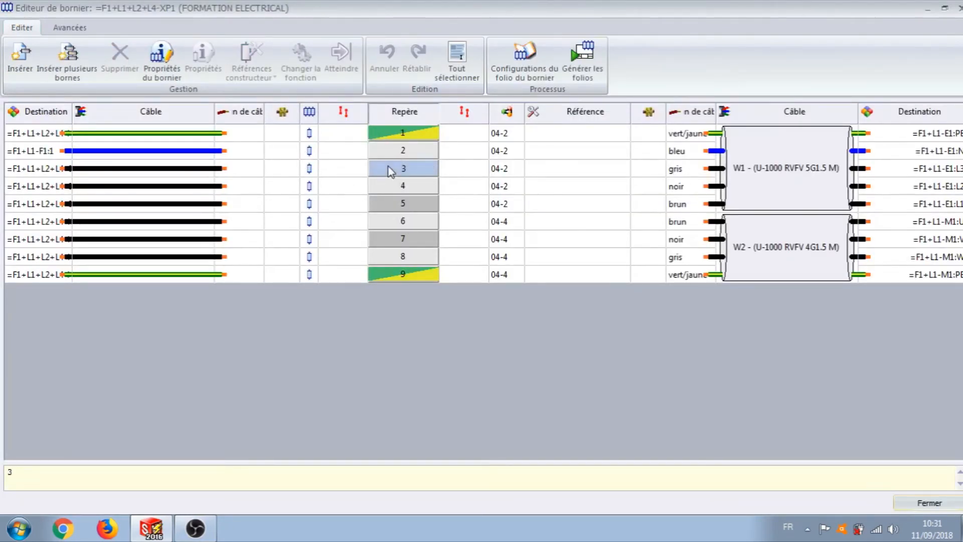
left_click(413, 259, "shift")
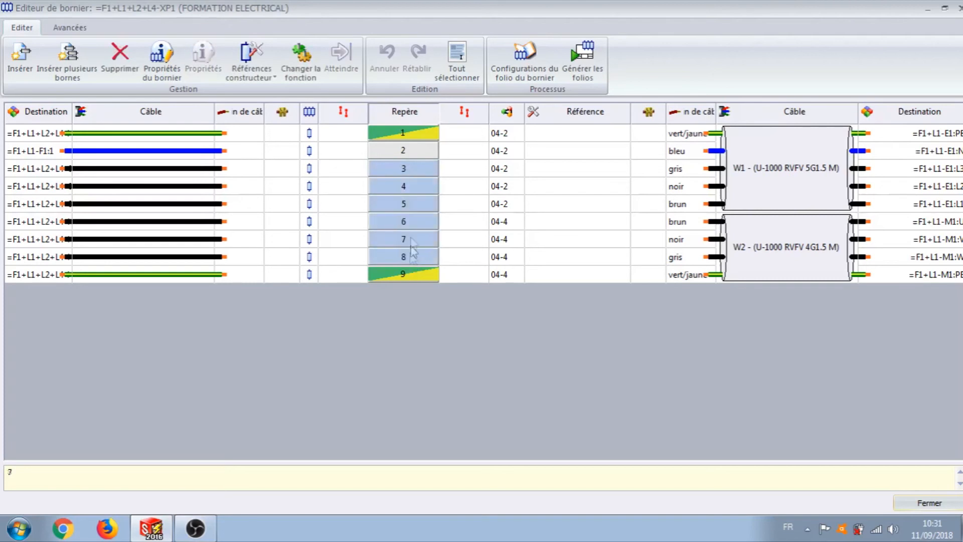
right_click(417, 206)
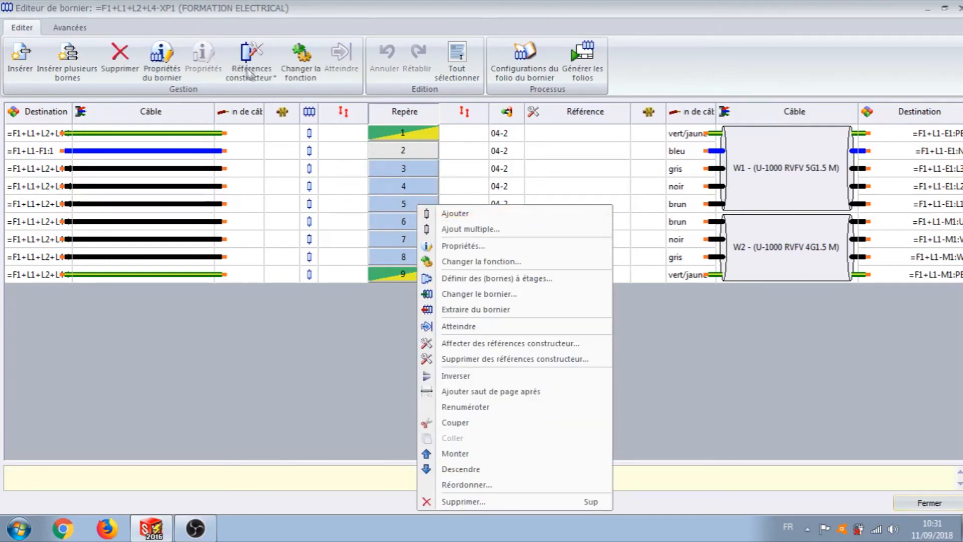
left_click(250, 76)
left_click(301, 92)
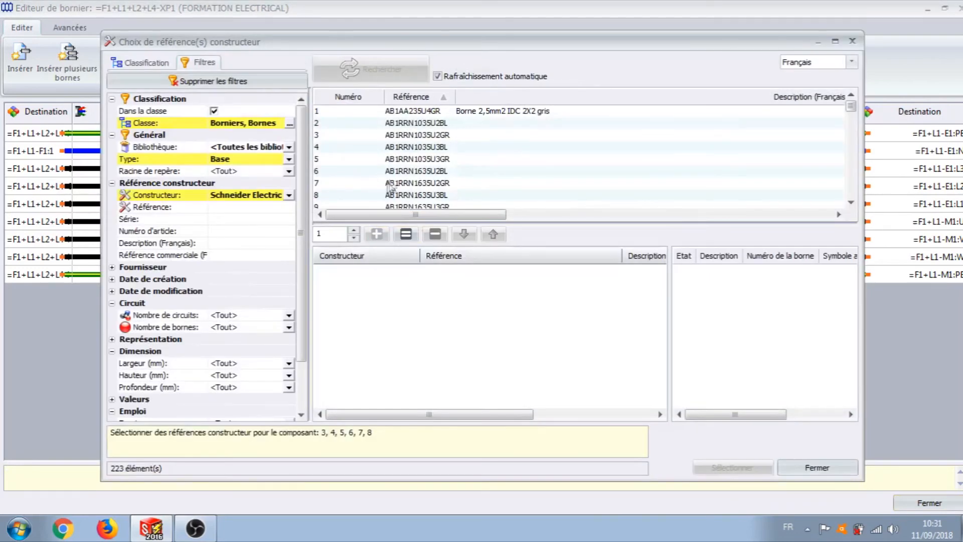
Step: Filter the references by nsytrv22 and assign Schneider Electric NSYTRV22 to XP1 terminals 3 to 8
left_click(223, 208)
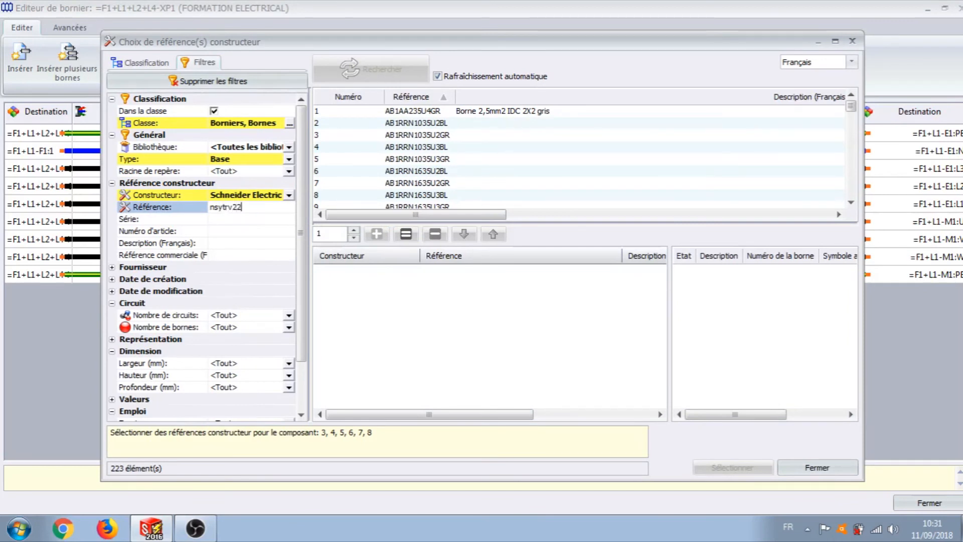
left_click(412, 112)
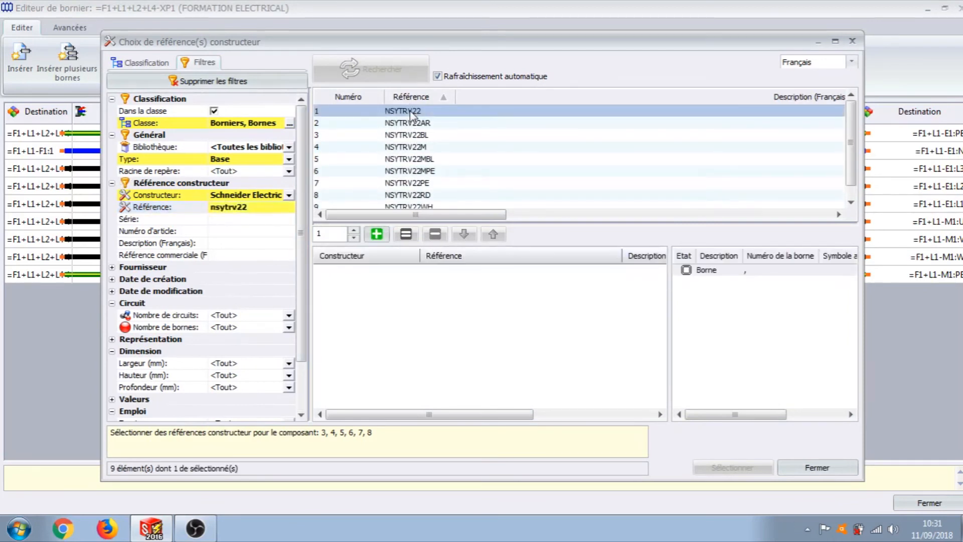
left_click(376, 234)
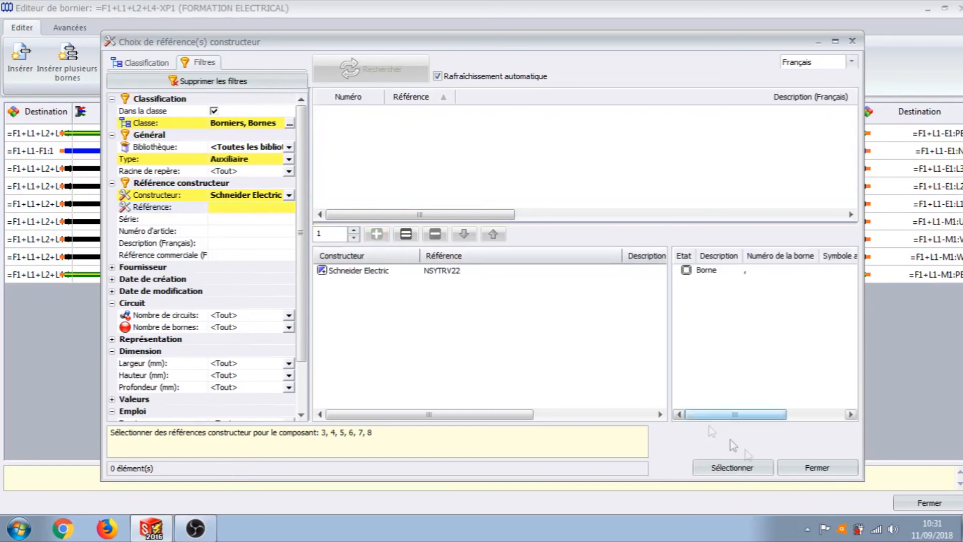
left_click(741, 471)
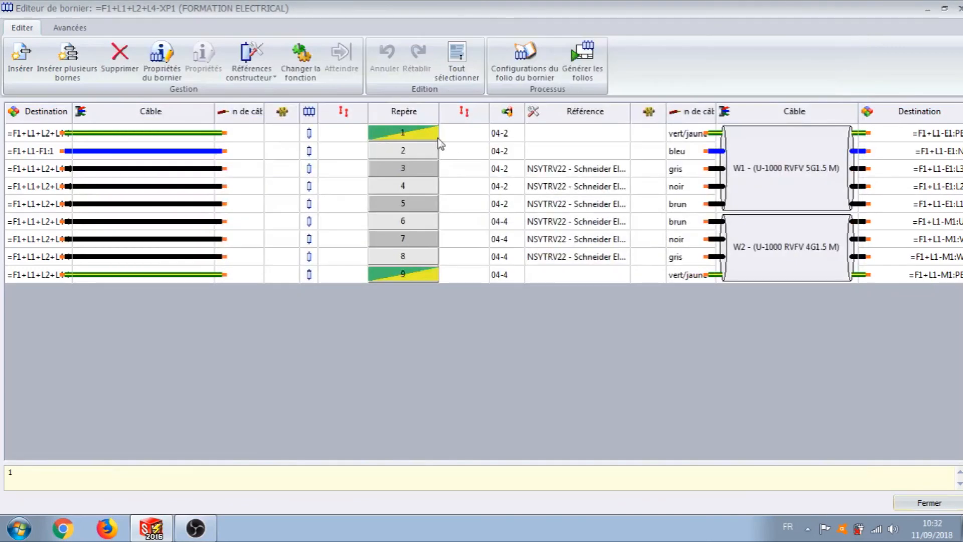
Step: Select only the green-yellow terminals 1 and 9 of XP1 and open their manufacturer reference assignment
left_click(437, 138)
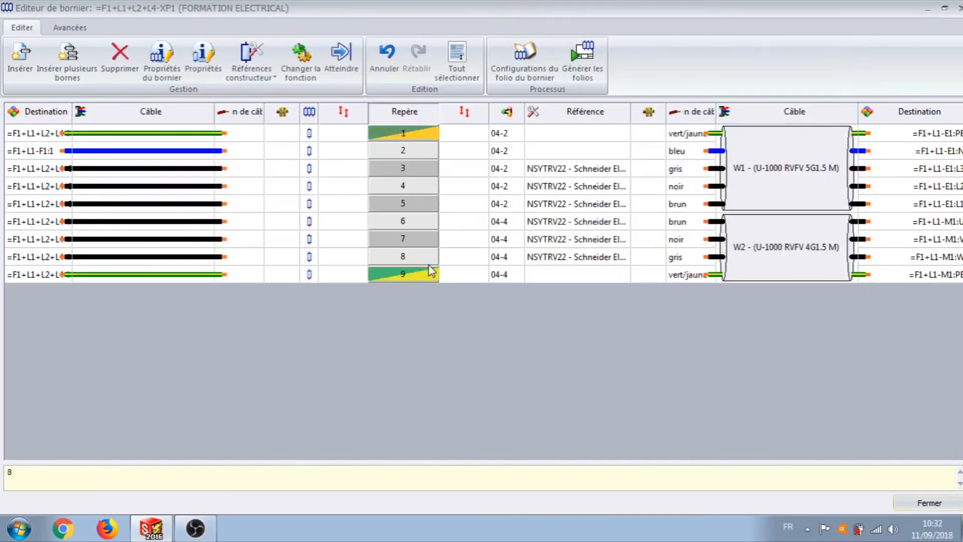
left_click(396, 275, "shift")
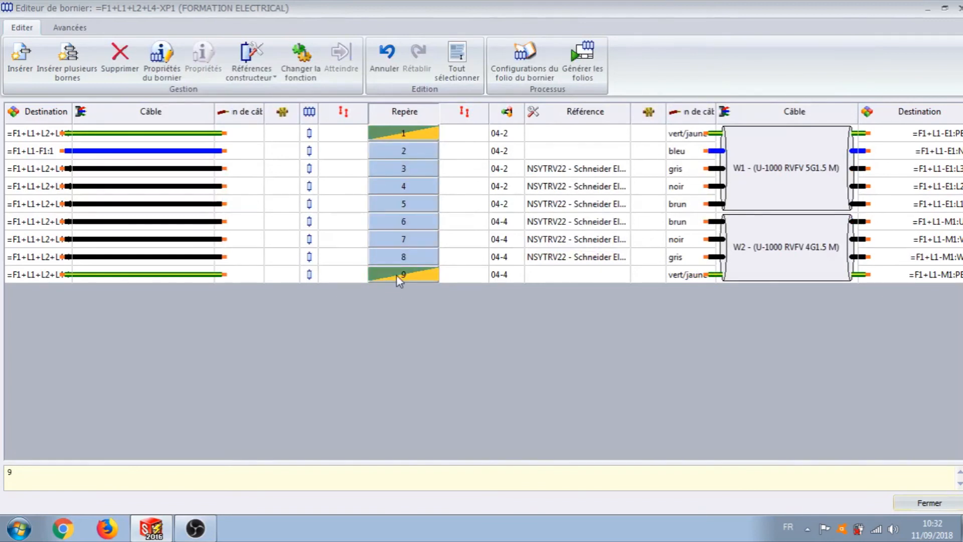
left_click(457, 188)
left_click(417, 139)
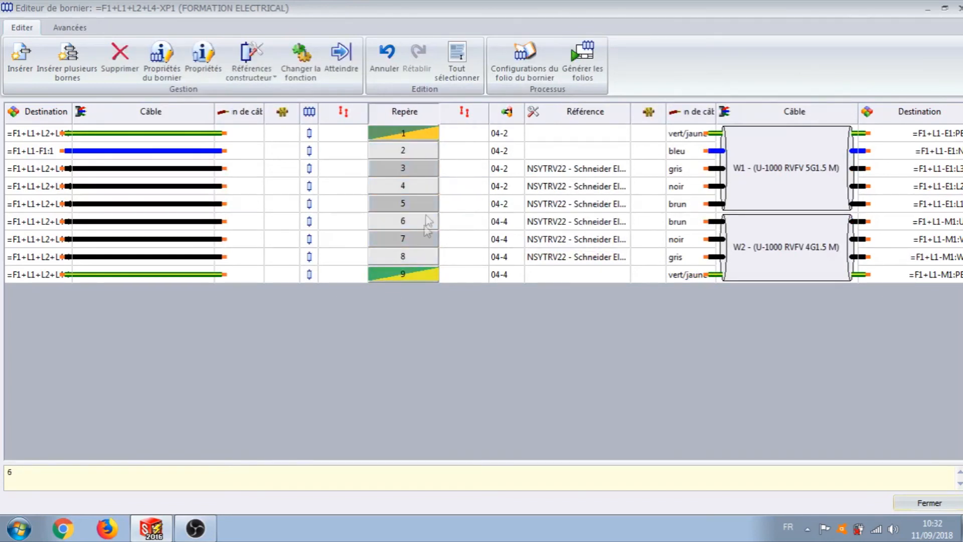
left_click(412, 270, "shift")
right_click(412, 270)
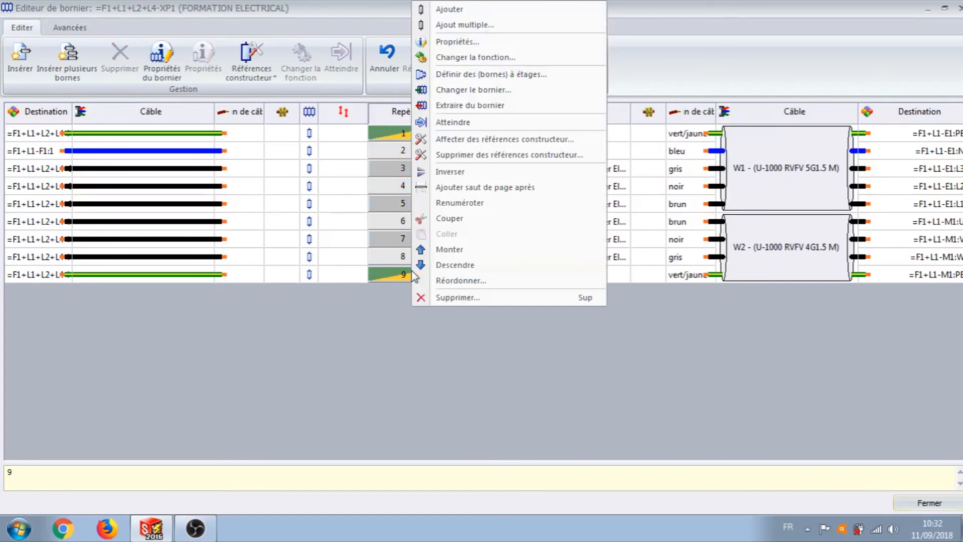
left_click(251, 75)
left_click(271, 92)
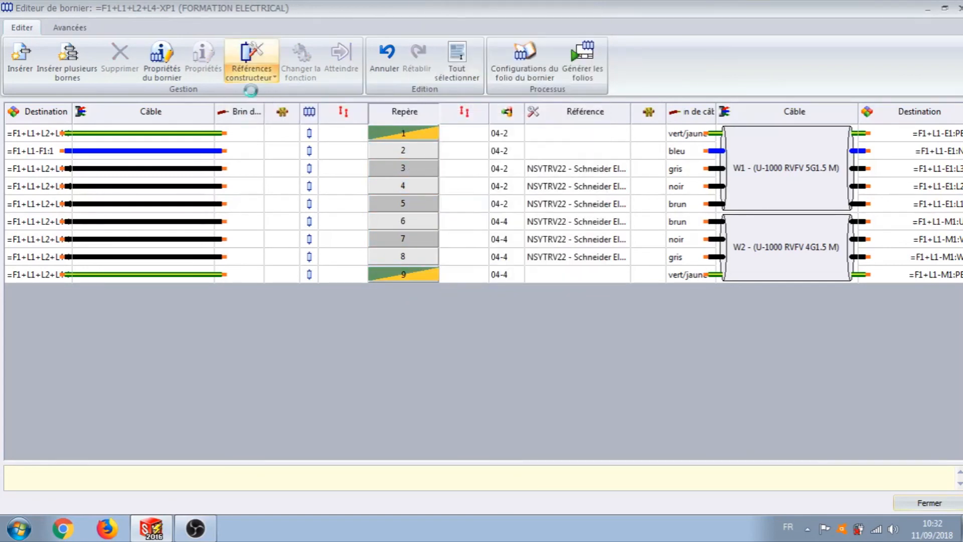
Step: Filter the references by nsytrv22pe and assign Schneider Electric NSYTRV22PE to terminals 1 and 9
left_click(250, 207)
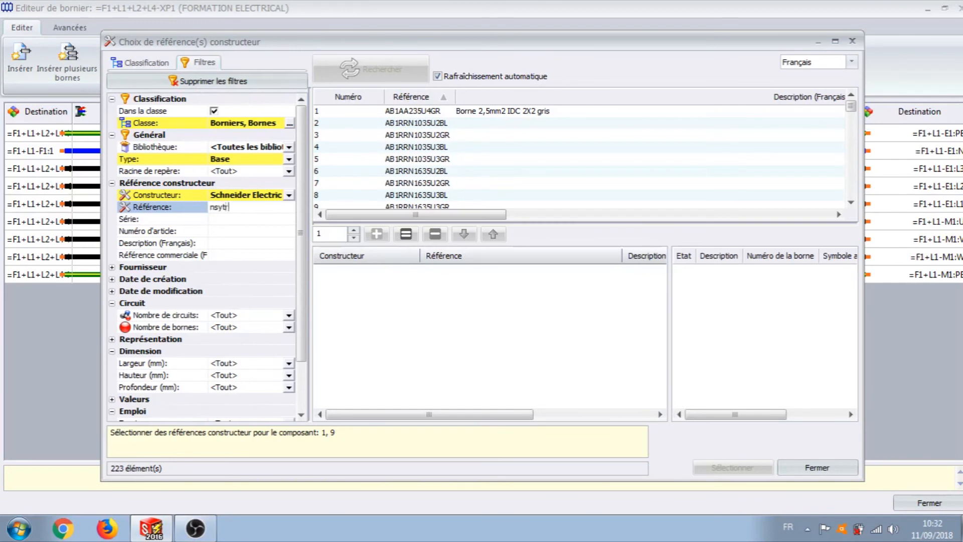
type("nsytrv22pe")
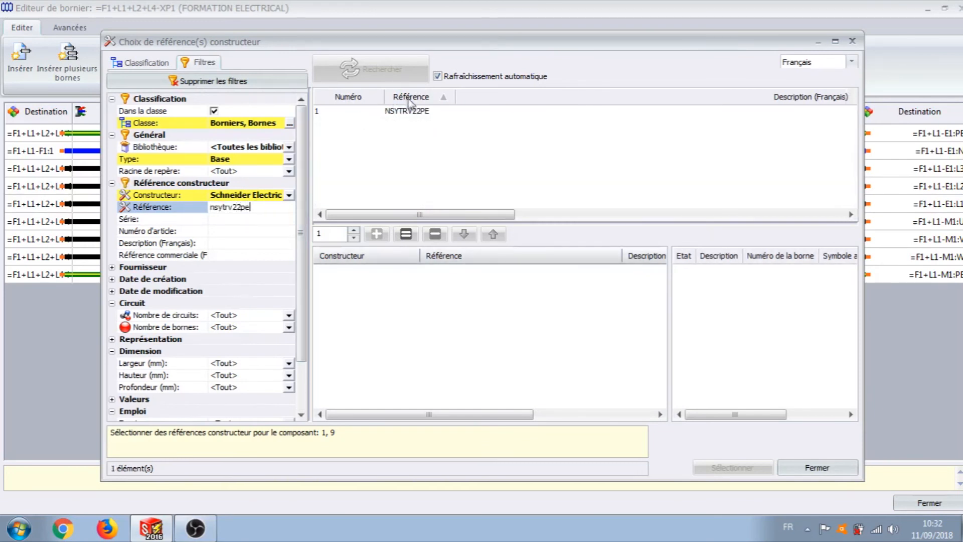
left_click(412, 111)
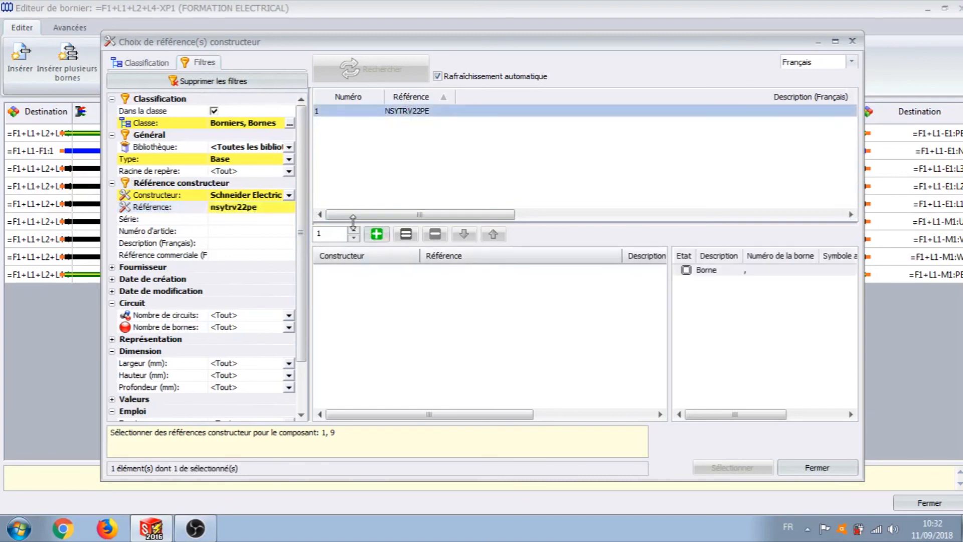
left_click(377, 234)
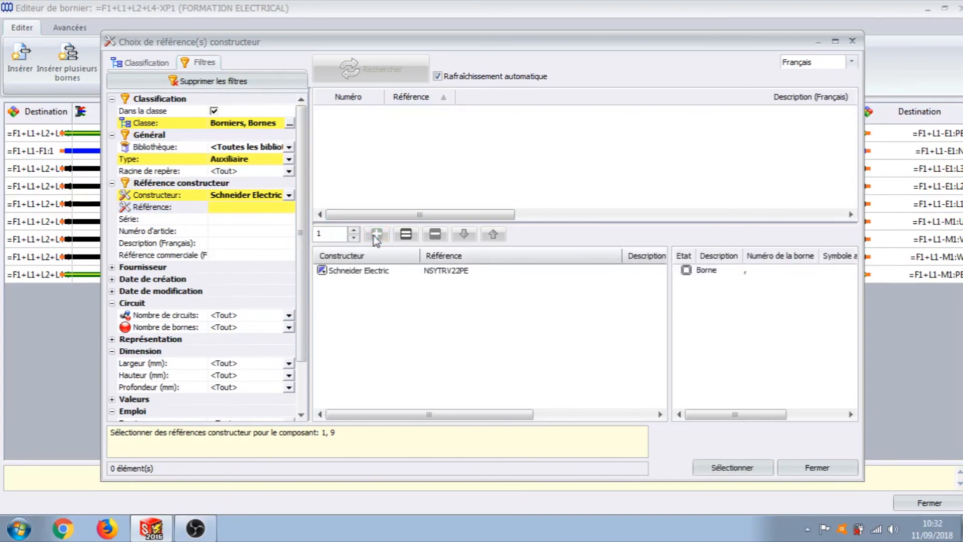
left_click(743, 469)
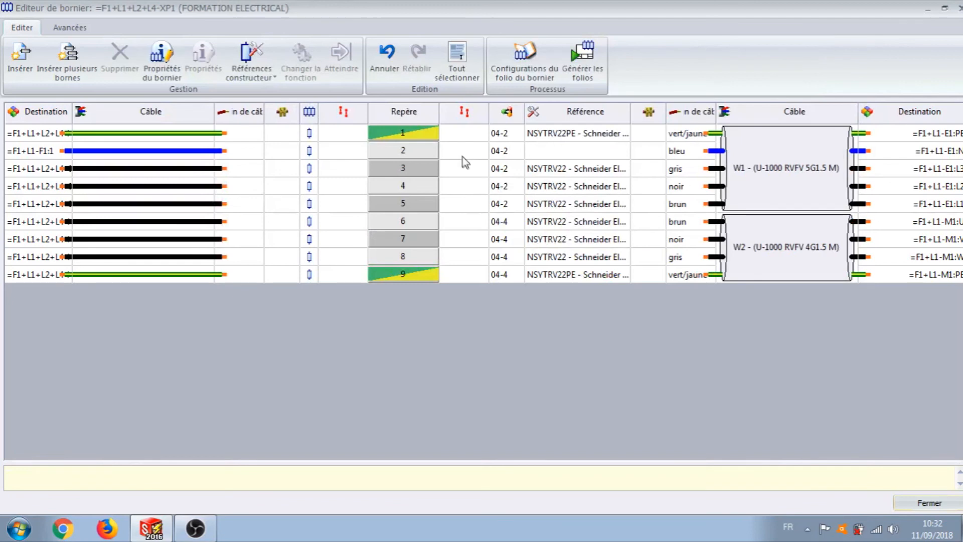
Step: Assign Schneider Electric NSYTRV22BL to XP1 terminal 2, widen the Référence column to fit the full references, and close the editor
left_click(417, 153)
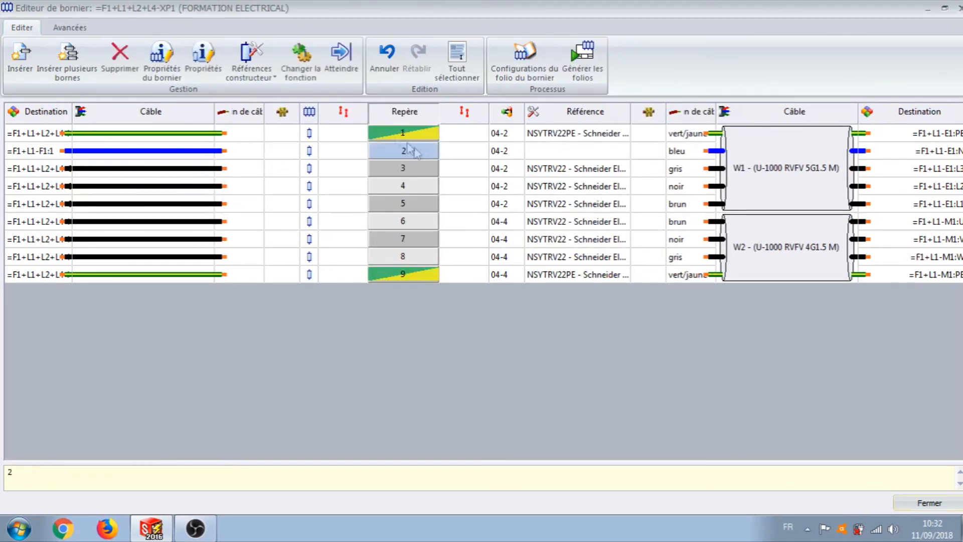
left_click(254, 75)
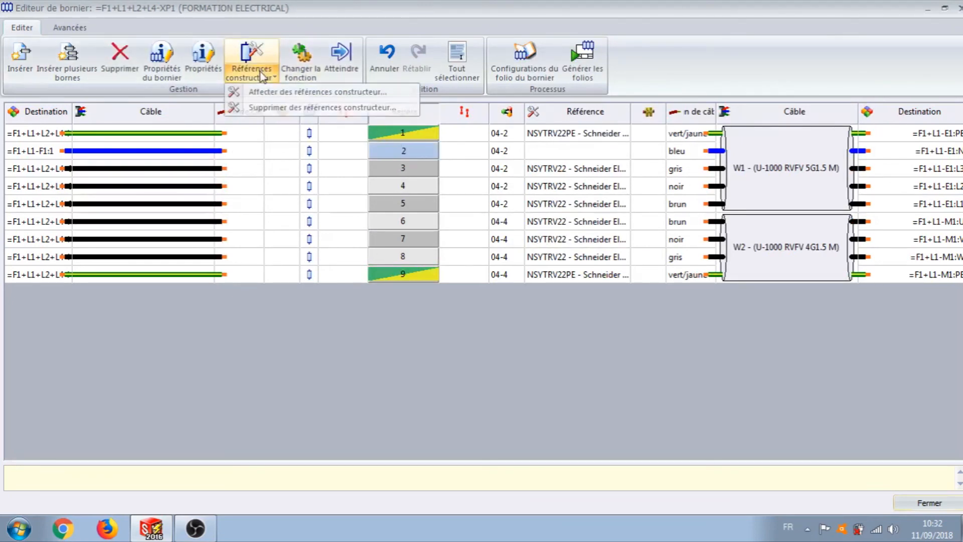
left_click(276, 92)
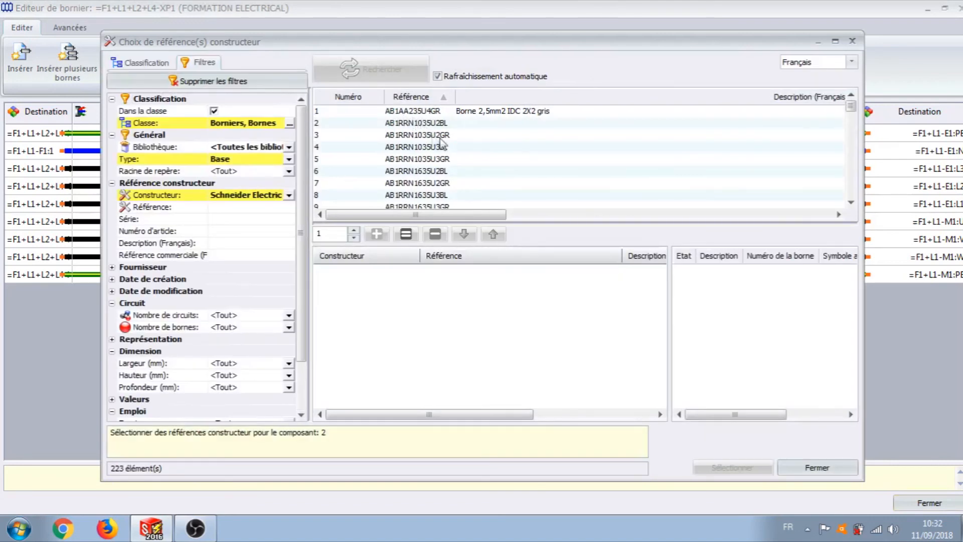
left_click(254, 208)
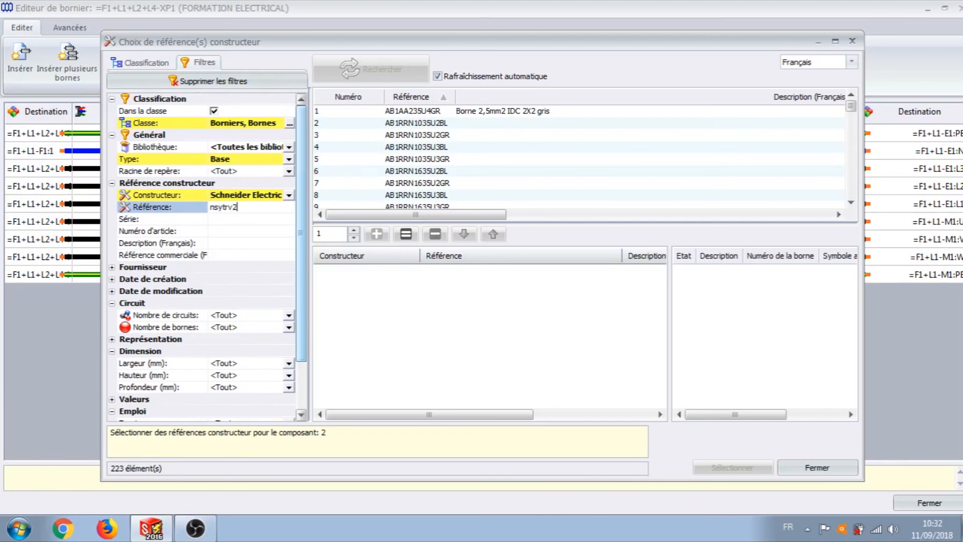
type("nsytrv22bl")
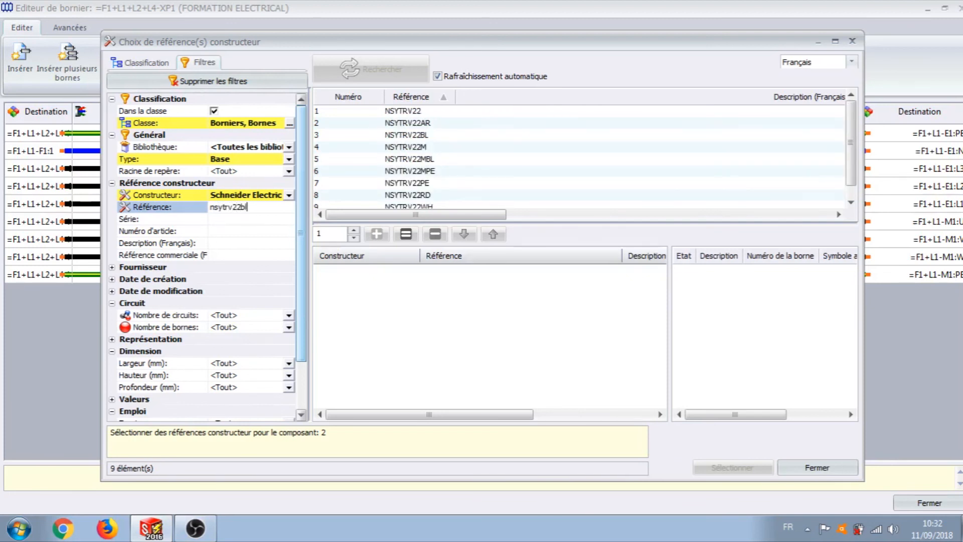
left_click(437, 112)
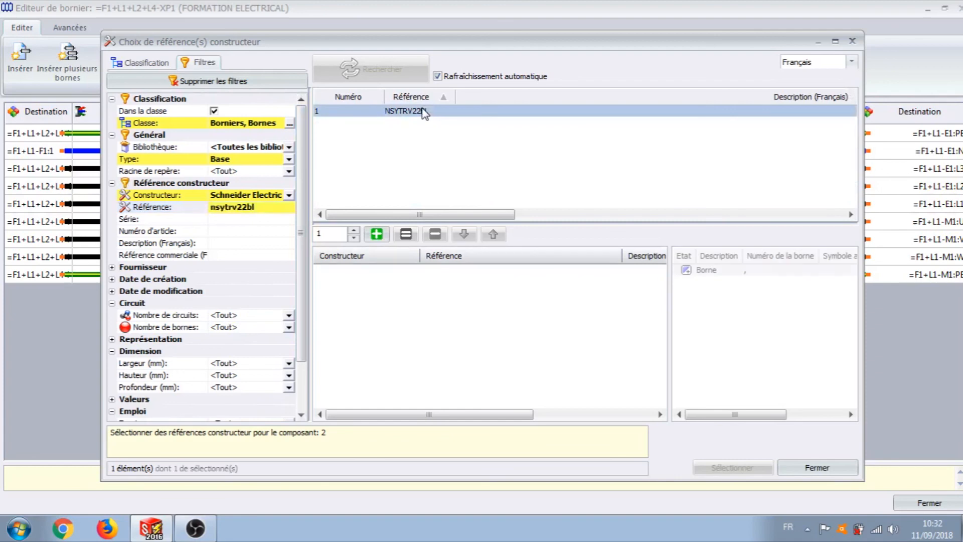
left_click(376, 234)
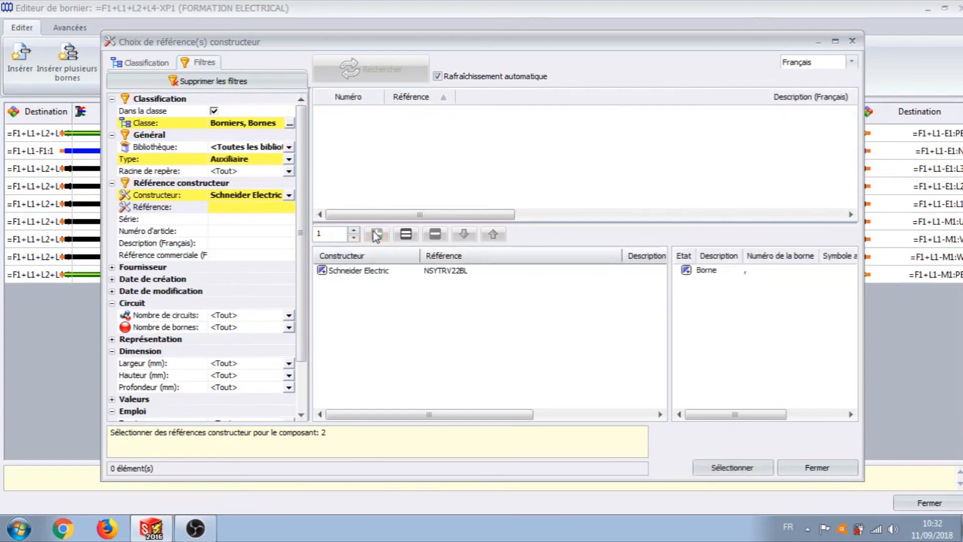
left_click(753, 467)
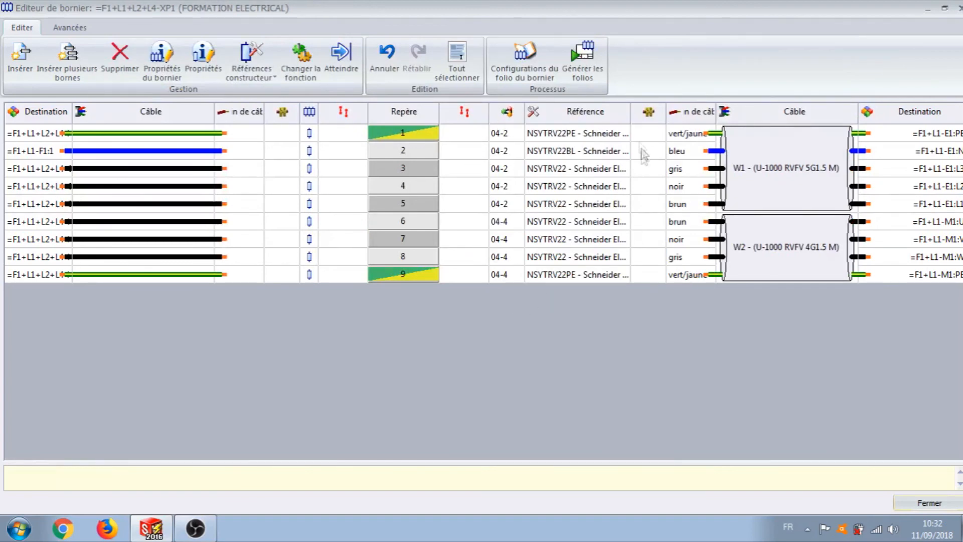
left_click_drag(631, 111, 692, 109)
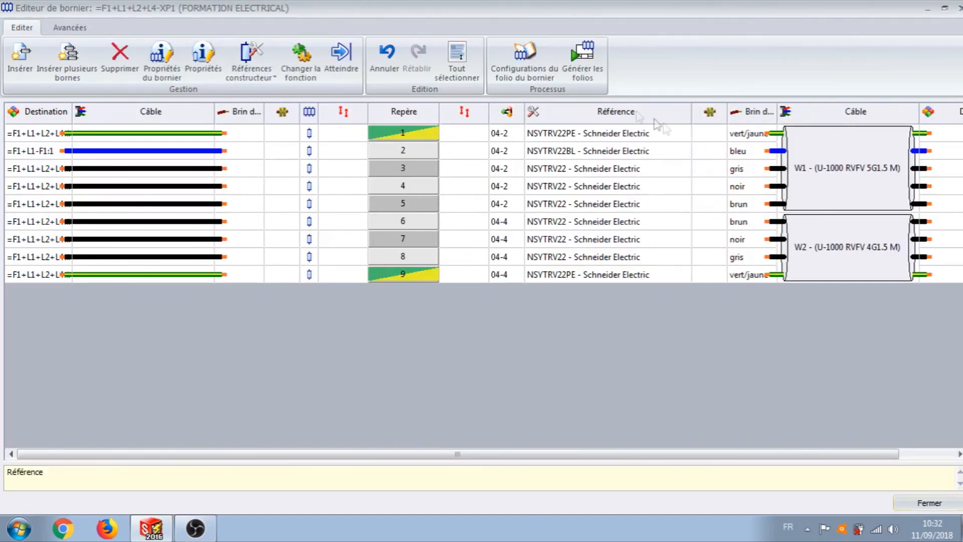
left_click(929, 503)
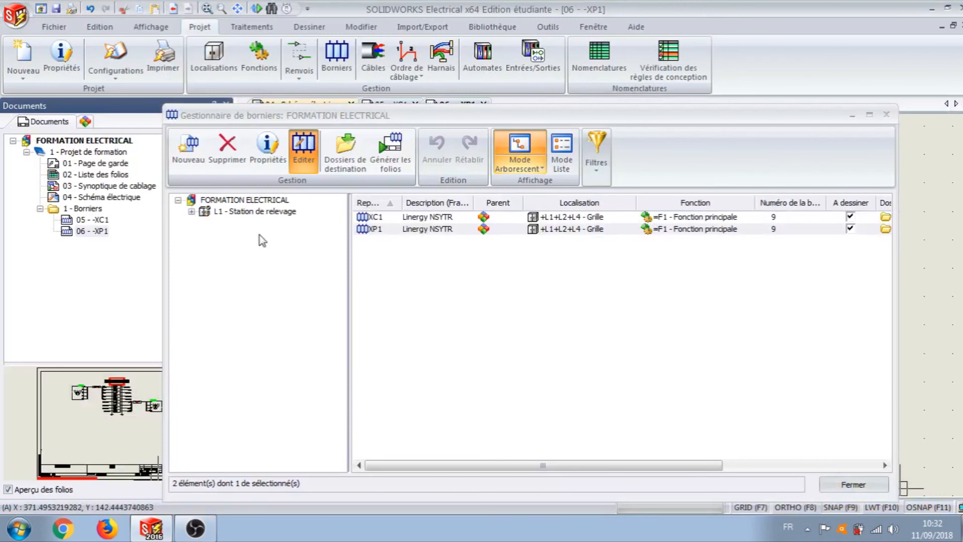
Step: Regenerate the XC1 and XP1 terminal block folios, dismiss the generation summary and close the terminal block manager
left_click(389, 151)
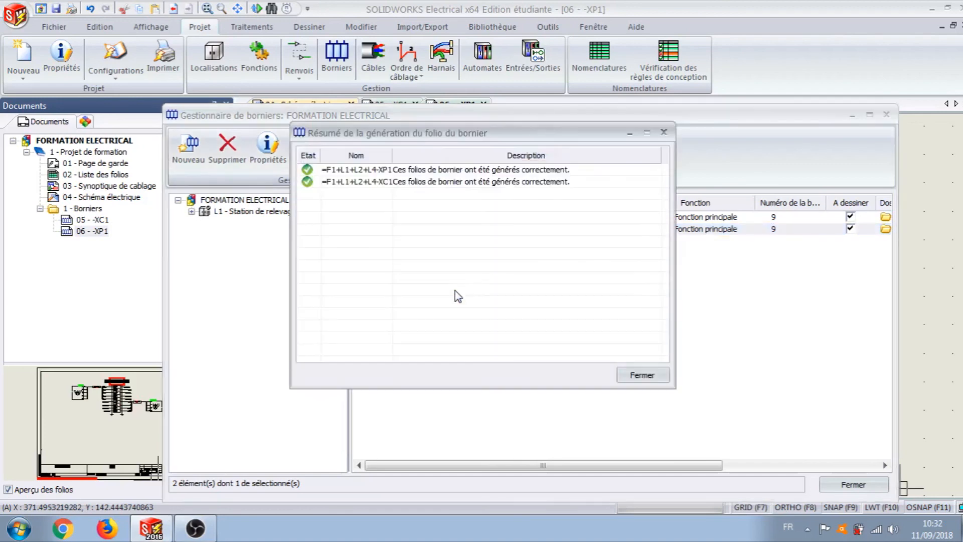
left_click(635, 374)
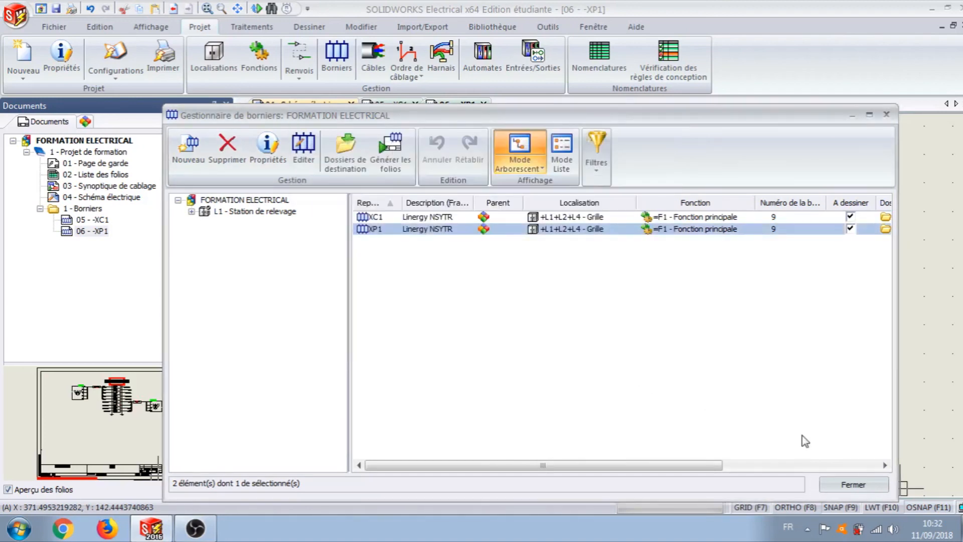
left_click(853, 485)
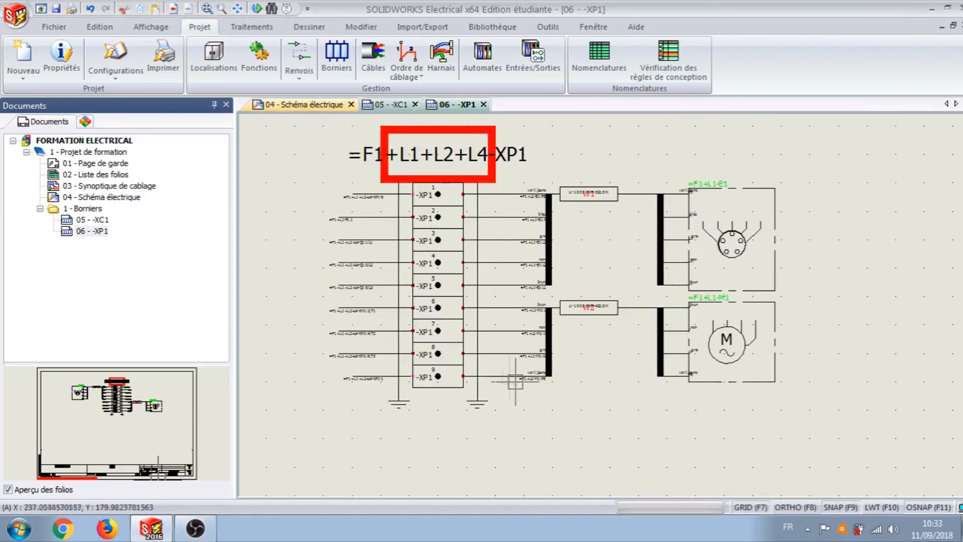
Step: Examine the terminals and connections on the XP1 drawing and on folio 05 - XC1
scroll(417, 240, "up", 1)
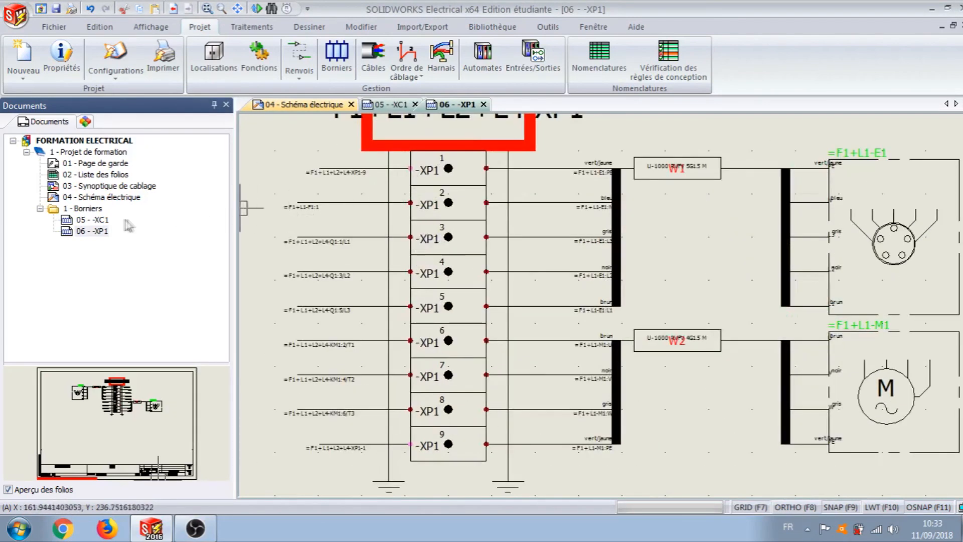
scroll(436, 281, "down", 1)
middle_click_drag(437, 288, 464, 315)
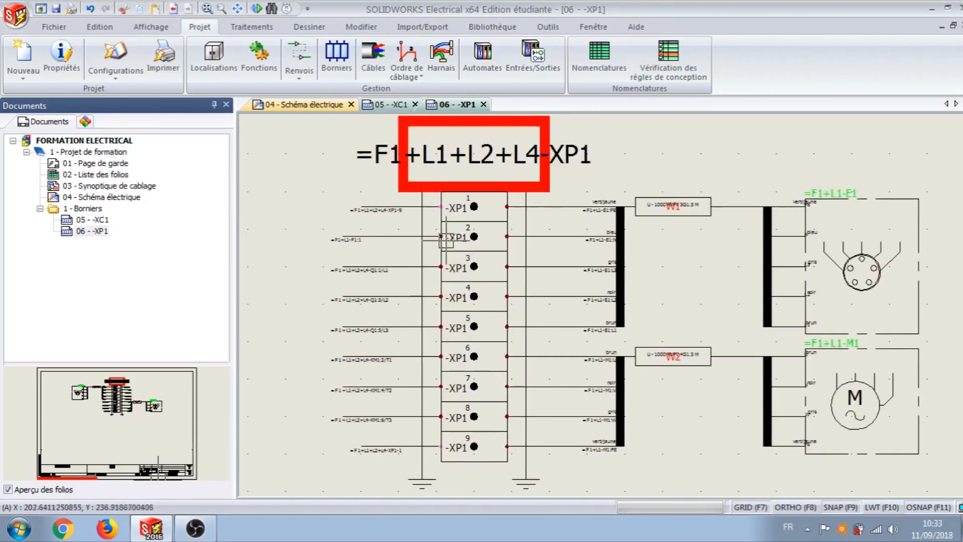
double_click(92, 220)
scroll(552, 291, "up", 2)
scroll(512, 292, "up", 2)
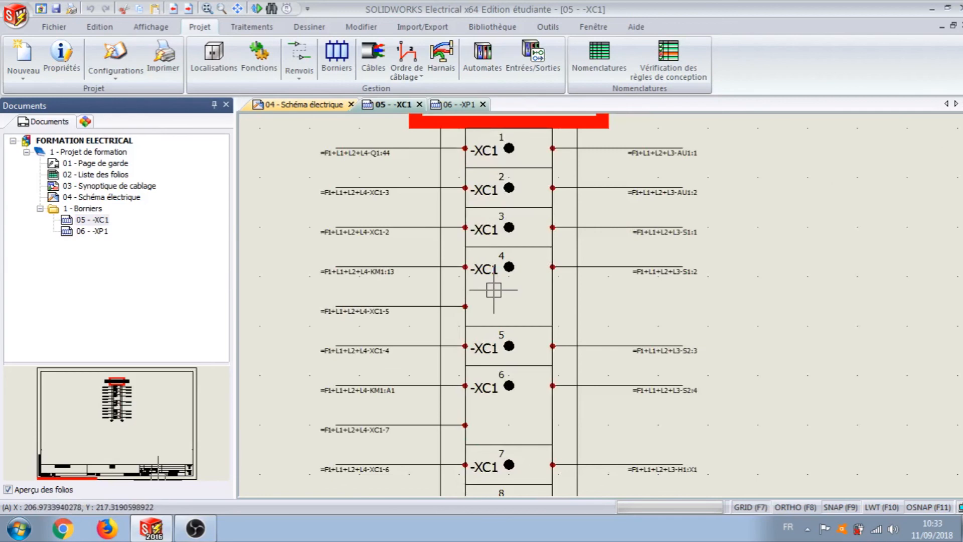
scroll(760, 336, "down", 3)
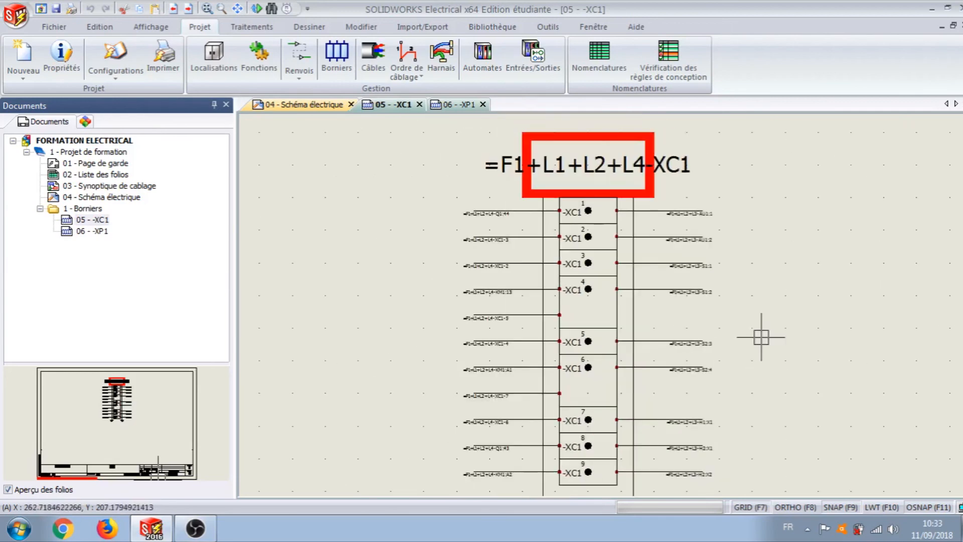